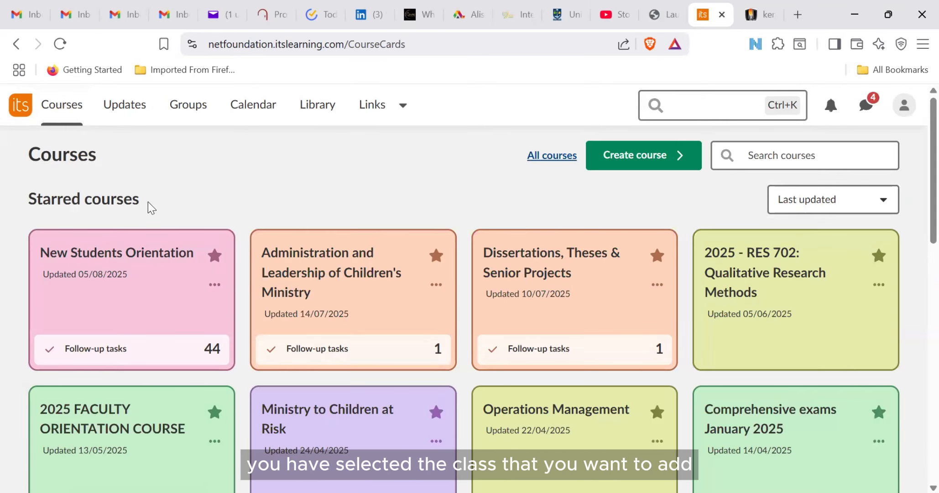
- Open the resources of the New Students Orientation course and start adding an element to its main folder
click(135, 299)
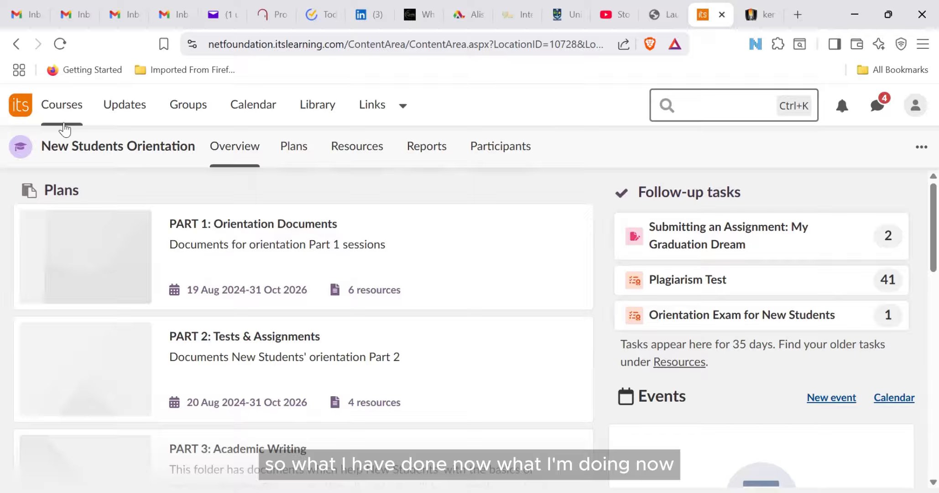
click(54, 112)
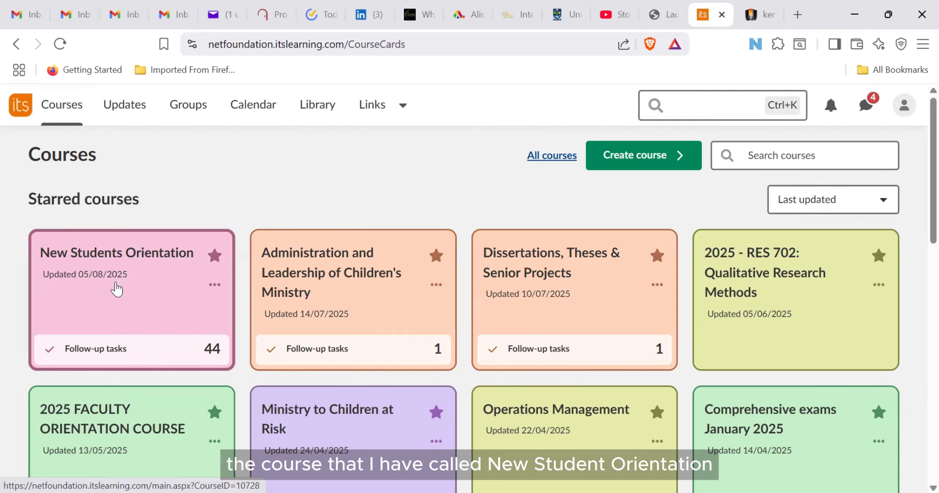
click(91, 263)
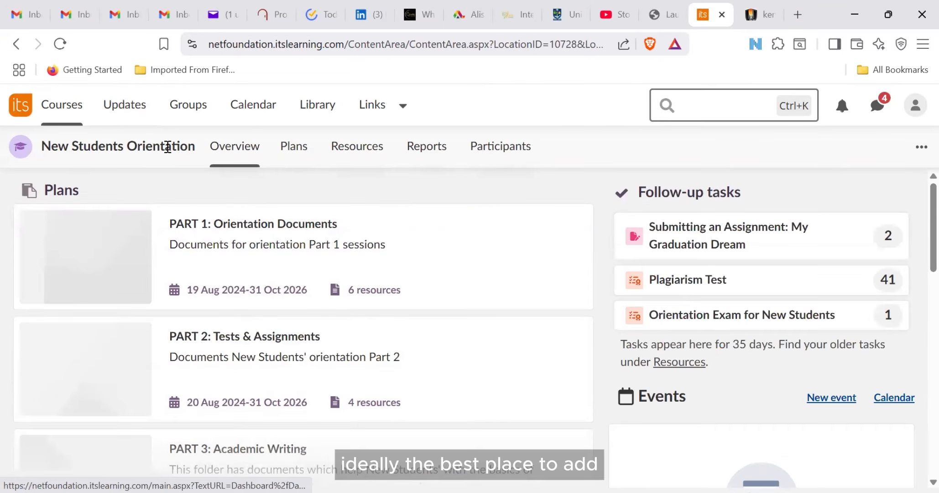
click(358, 151)
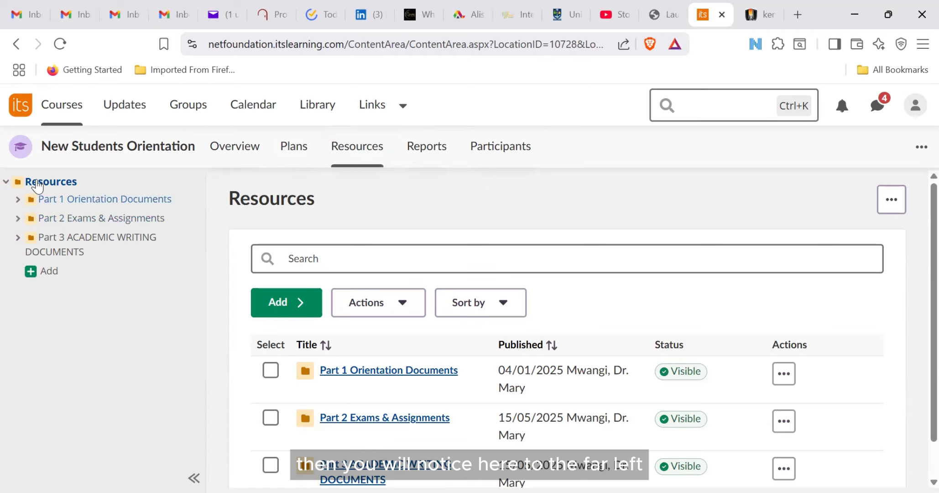
click(31, 273)
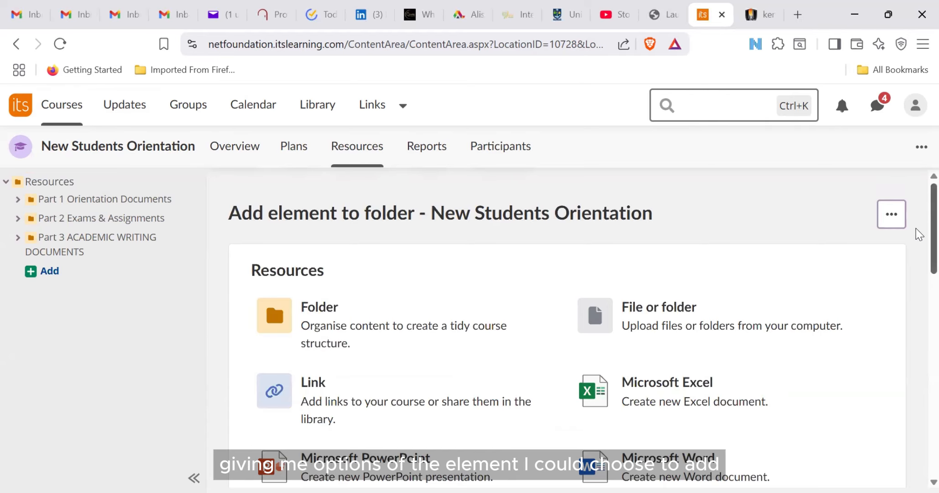
- Review the resource and activity types that can be added to the course folder
scroll(916, 214, down, 1)
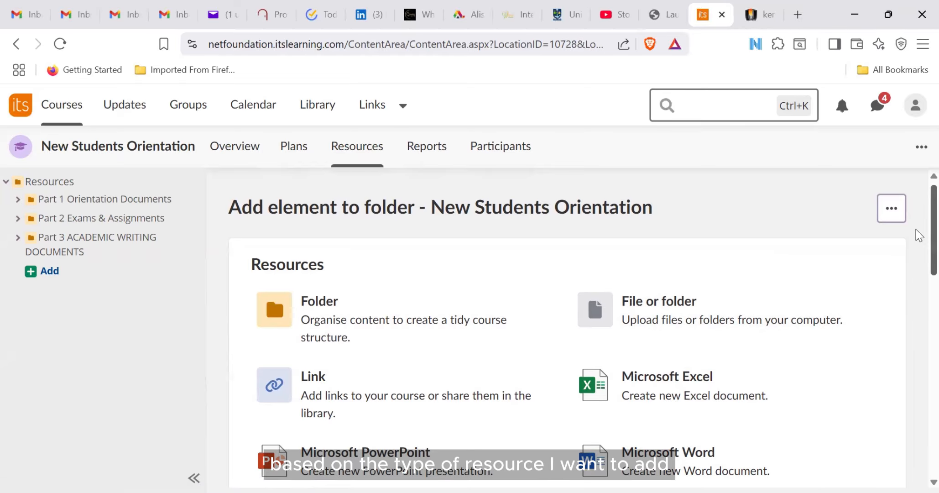
scroll(916, 237, down, 3)
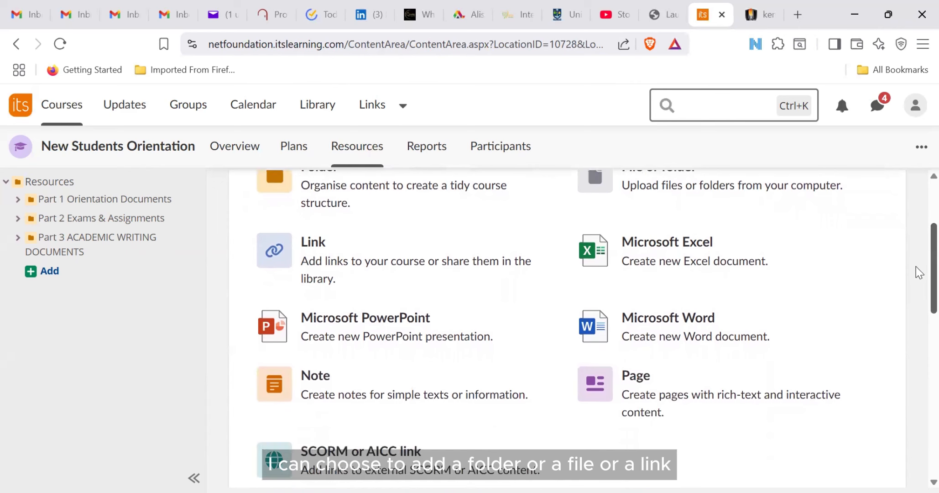
scroll(916, 261, up, 2)
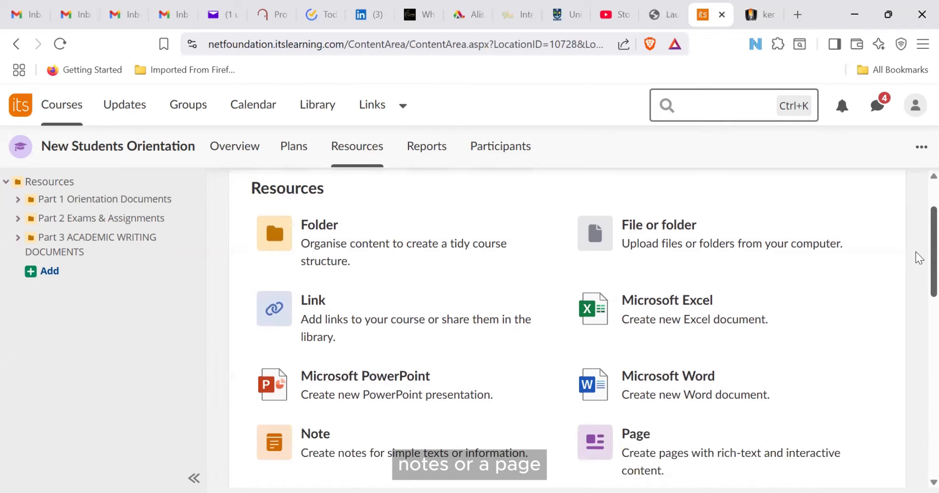
scroll(919, 258, down, 4)
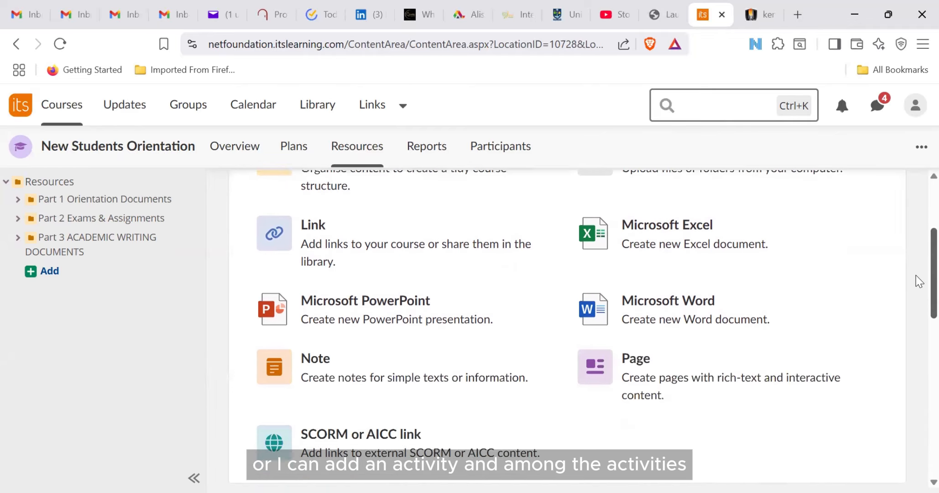
scroll(915, 310, down, 3)
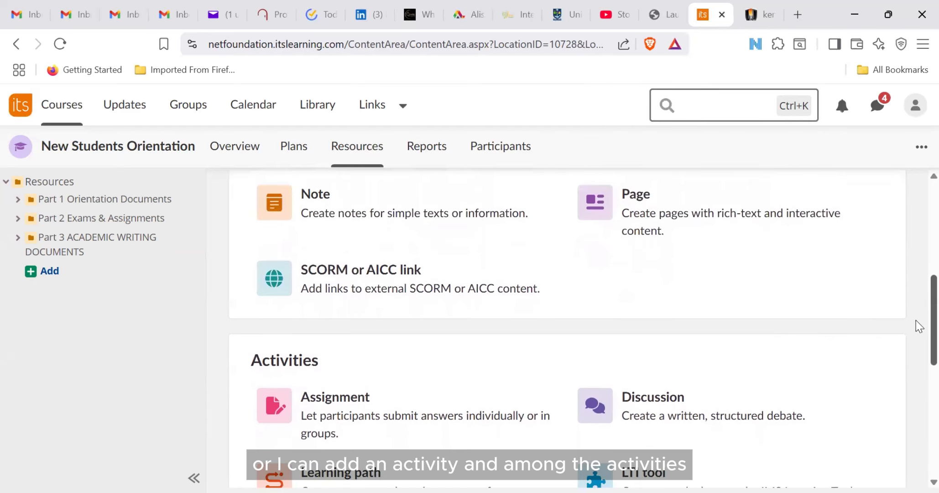
scroll(916, 337, down, 3)
scroll(915, 351, up, 1)
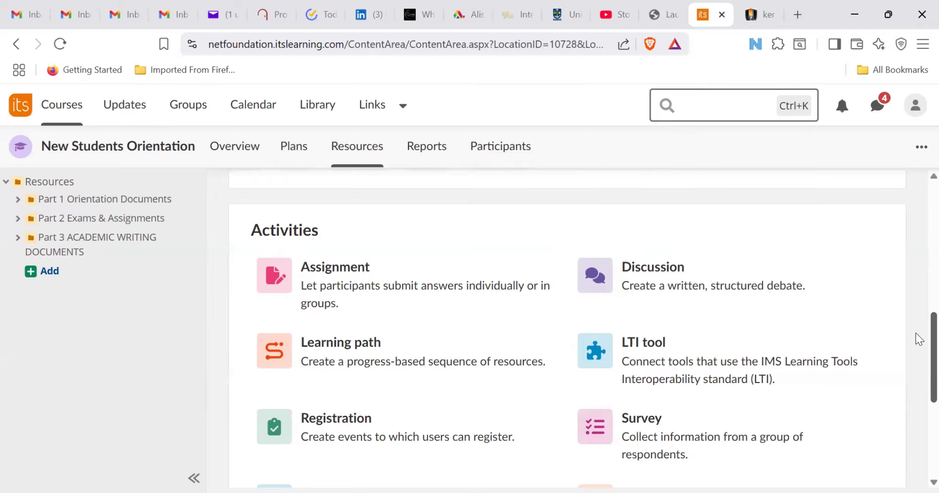
scroll(915, 333, down, 2)
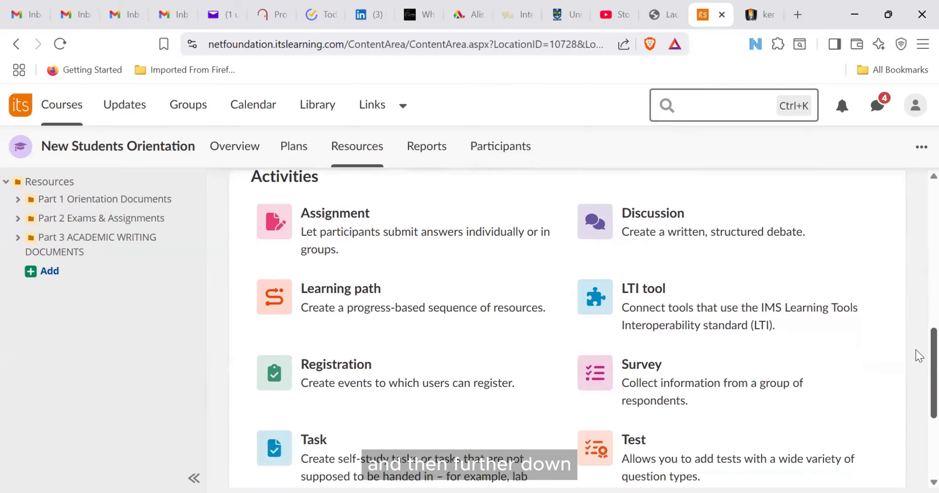
scroll(915, 360, down, 1)
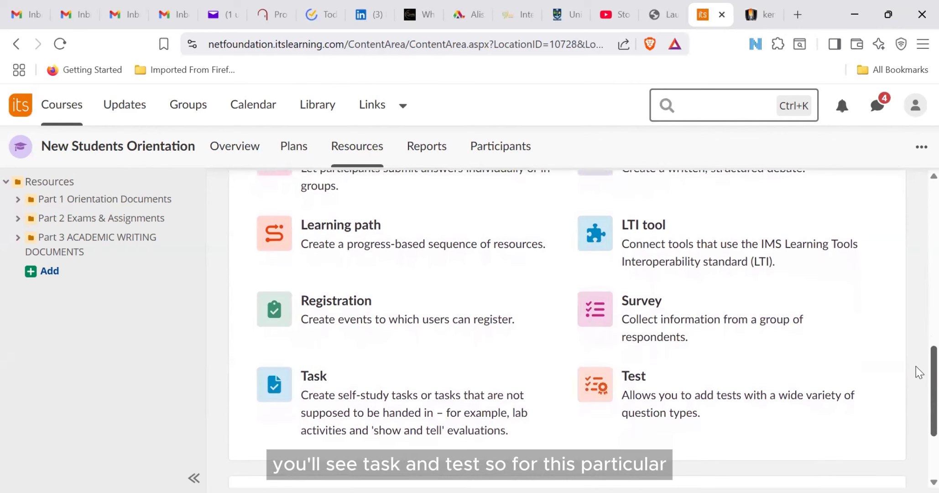
scroll(916, 367, down, 1)
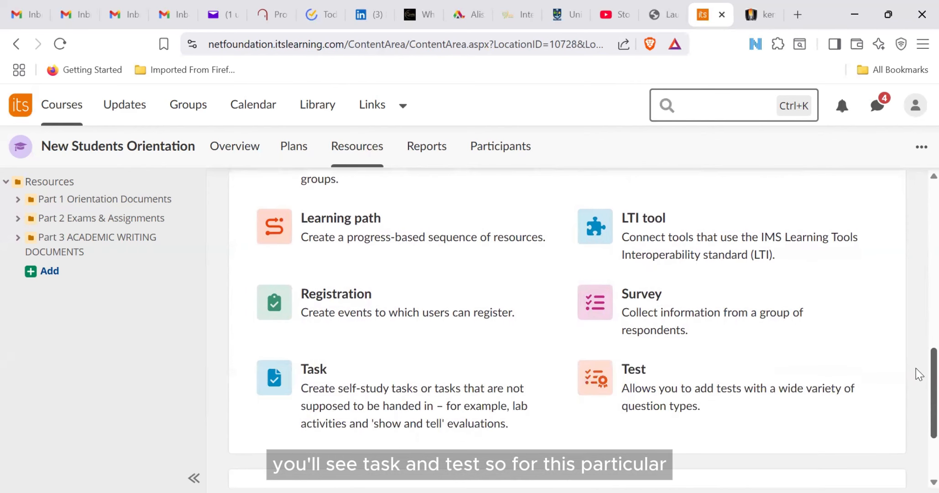
scroll(915, 361, up, 2)
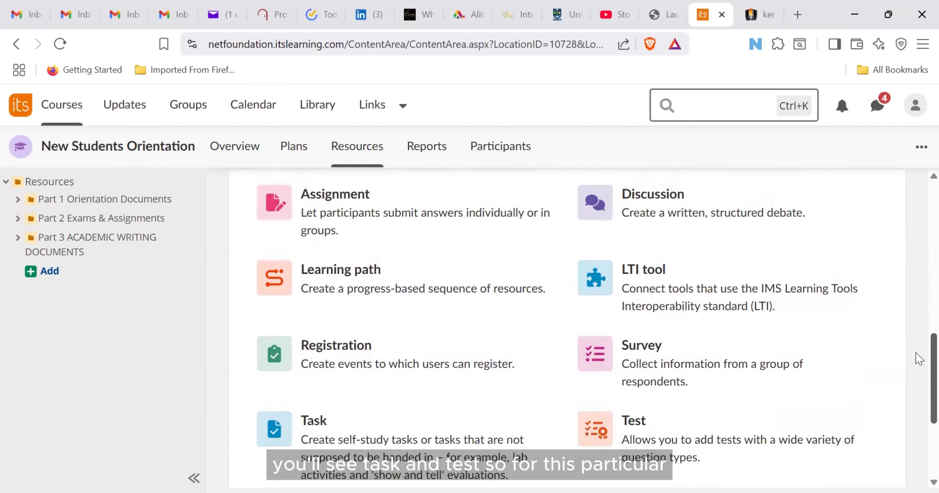
scroll(915, 346, up, 6)
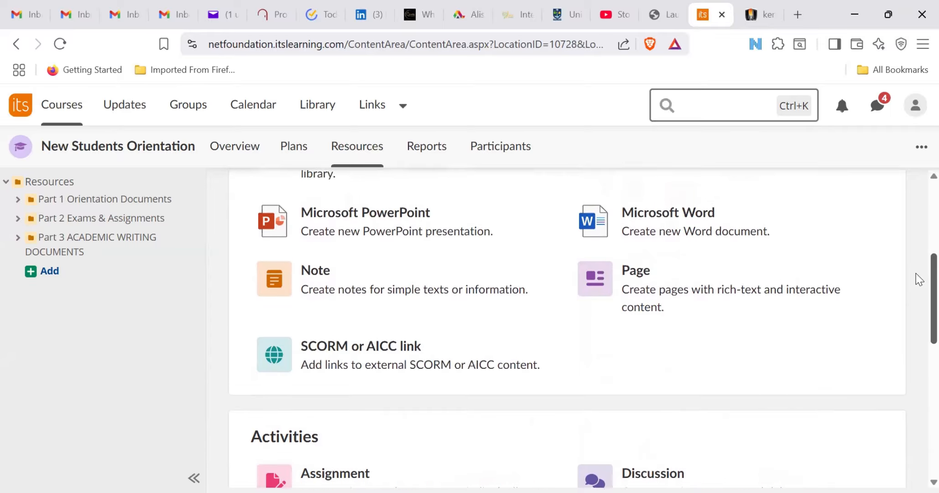
scroll(915, 269, up, 2)
scroll(916, 248, up, 2)
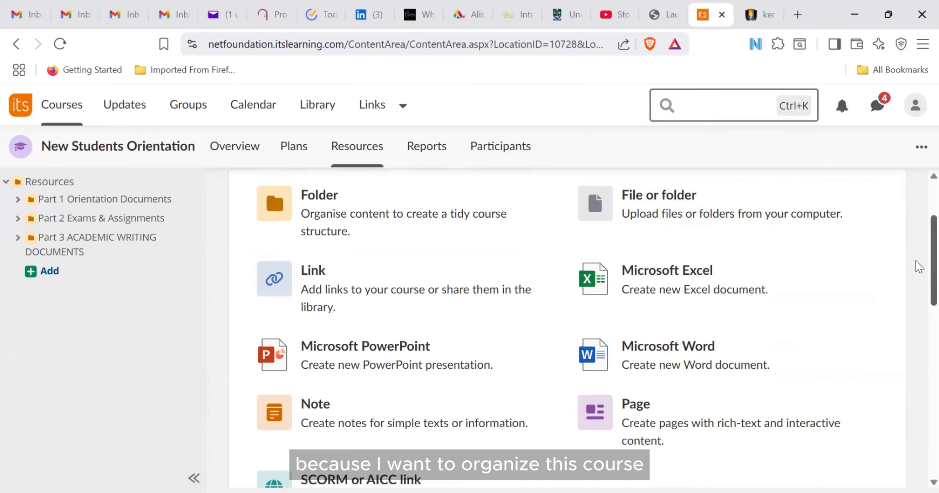
scroll(916, 257, up, 2)
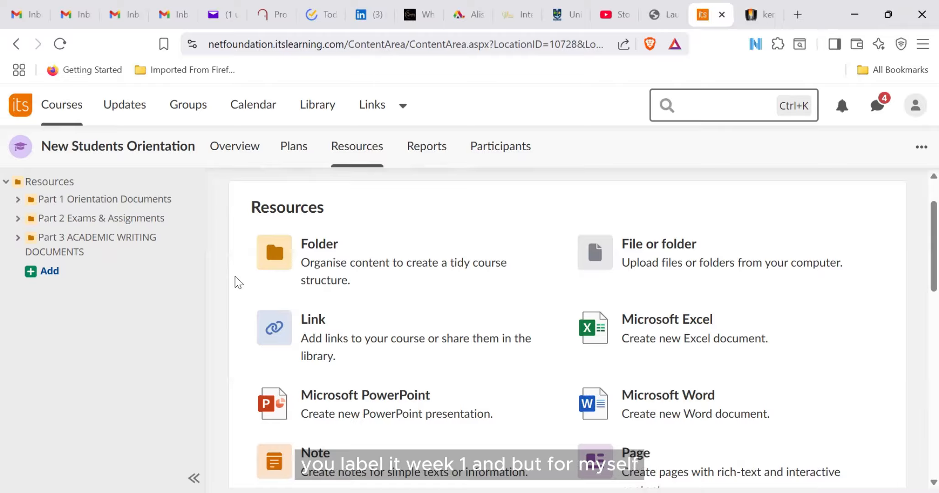
- Add a folder to the course resources and begin its title with "Part 4"
click(273, 258)
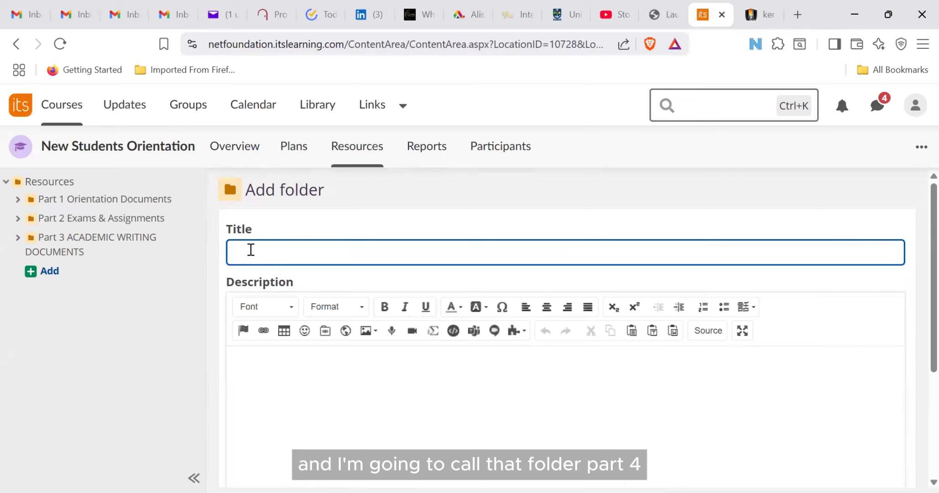
text(Part)
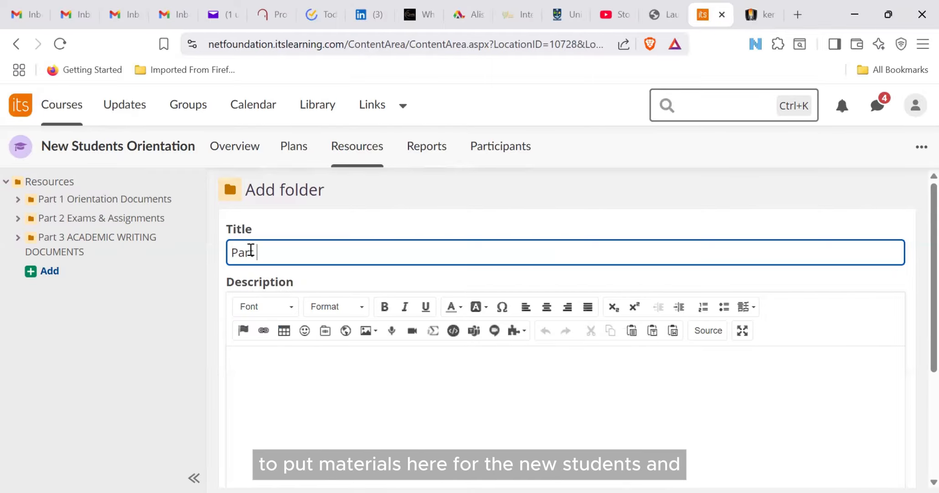
text( 4)
scroll(250, 249, down, 1)
scroll(251, 250, up, 1)
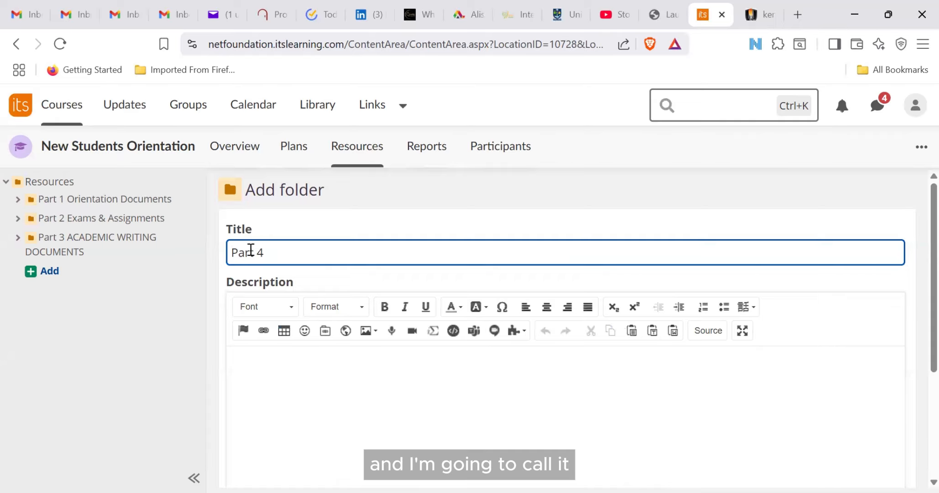
click(263, 252)
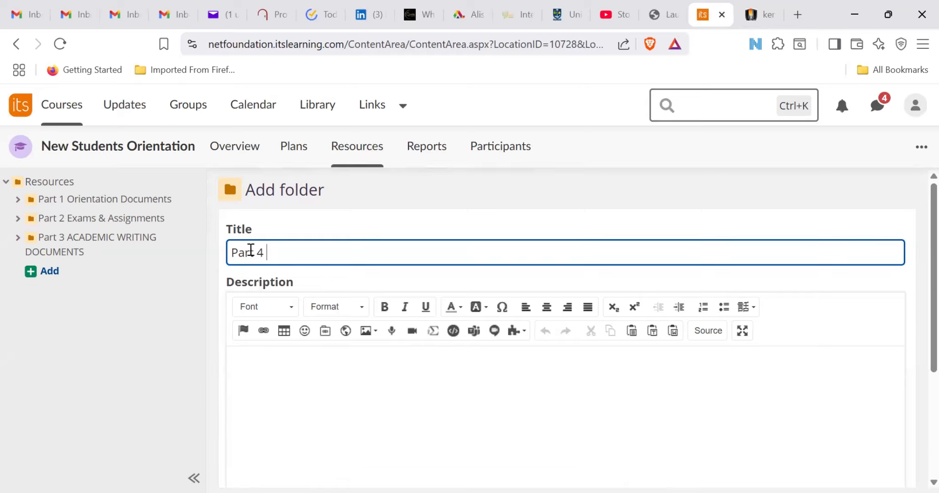
text(A)
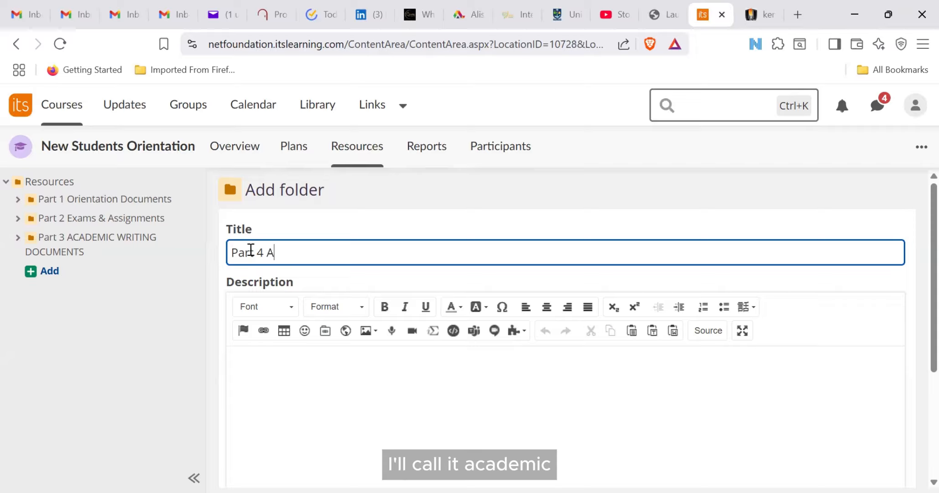
text(c==)
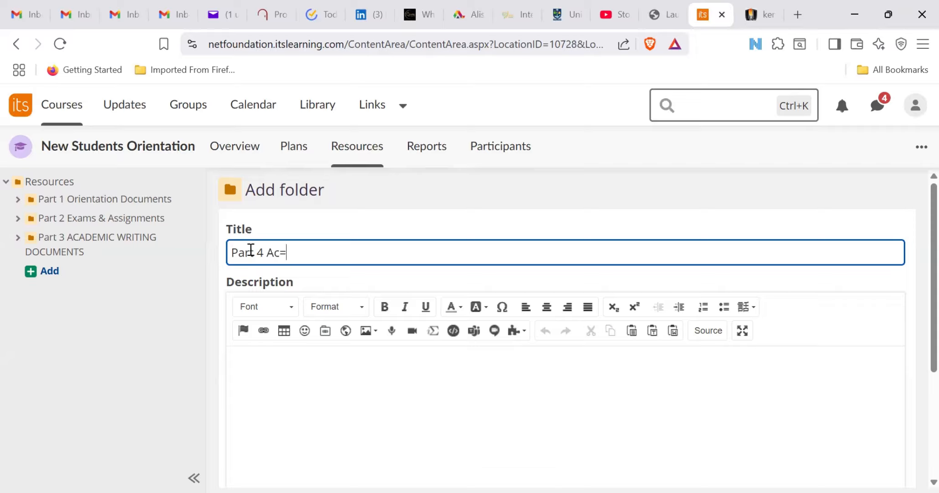
key(BackSpace)
key(BackSpace)
key(BackSpace)
key(BackSpace)
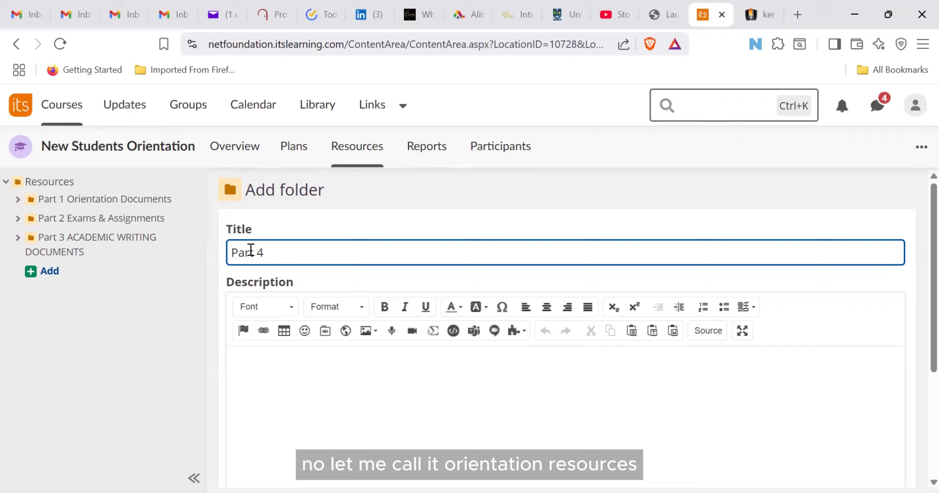
- Complete the folder title so it reads "Part 4 Orientation Resources"
text(Orientato)
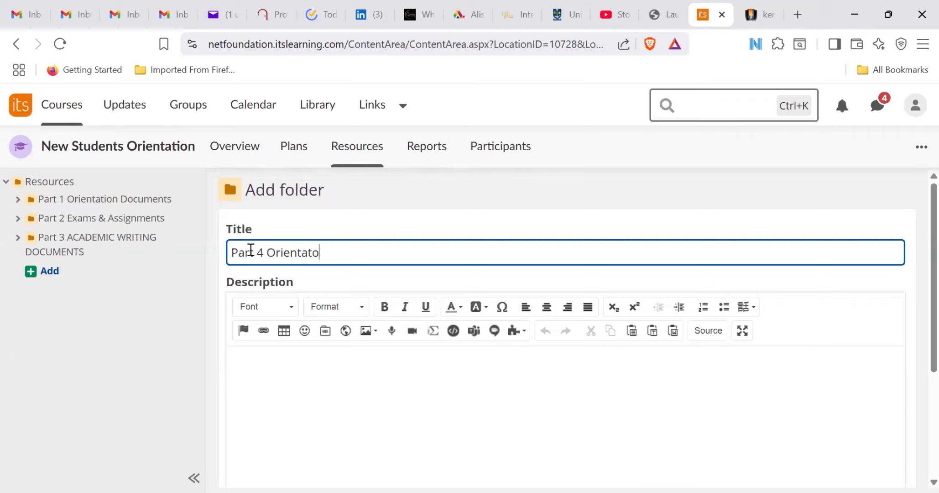
key(BackSpace)
text(ion Resoouc==)
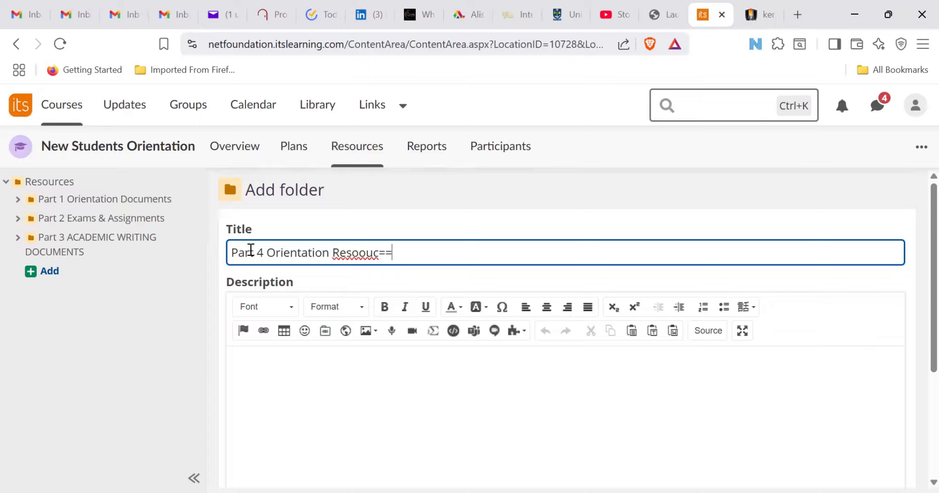
key(BackSpace)
key(BackSpace)
key(BackSpace)
key(BackSpace)
text(urces)
- Enter the folder description "These document will help you integrate into the ILU Student community."
scroll(250, 249, down, 1)
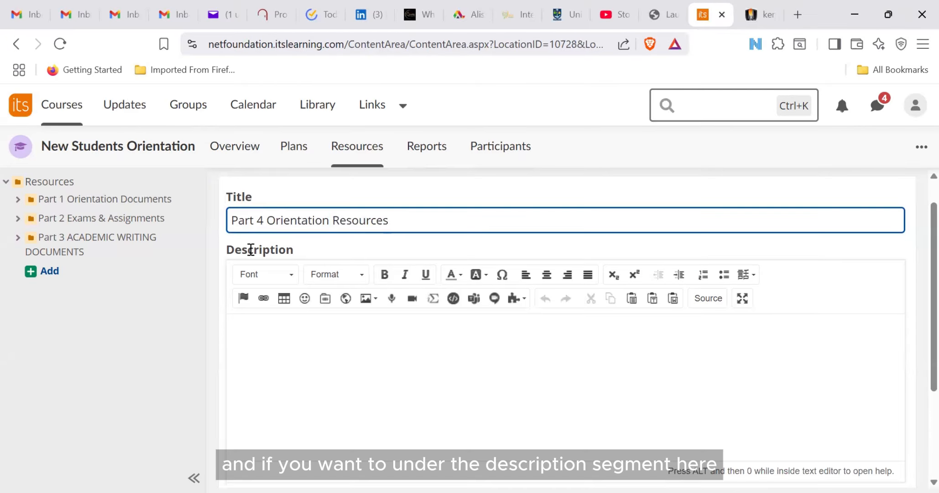
click(251, 249)
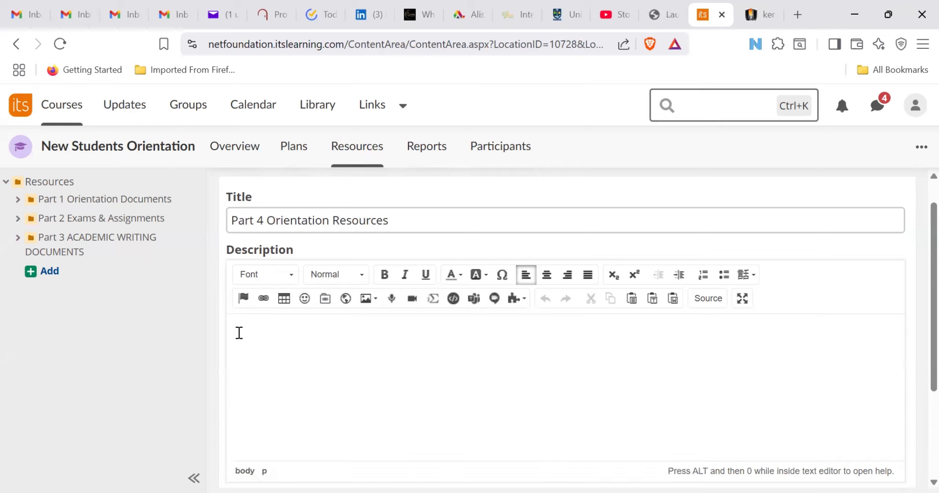
text(These )
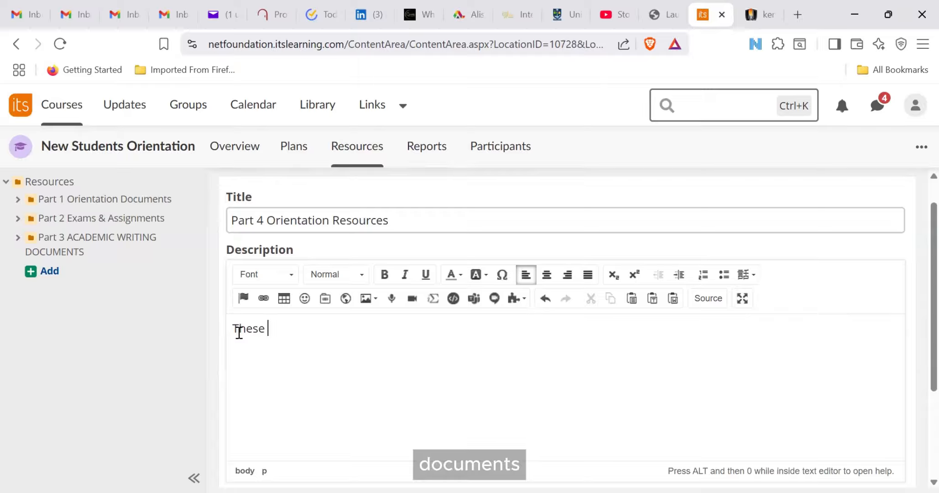
text(docume)
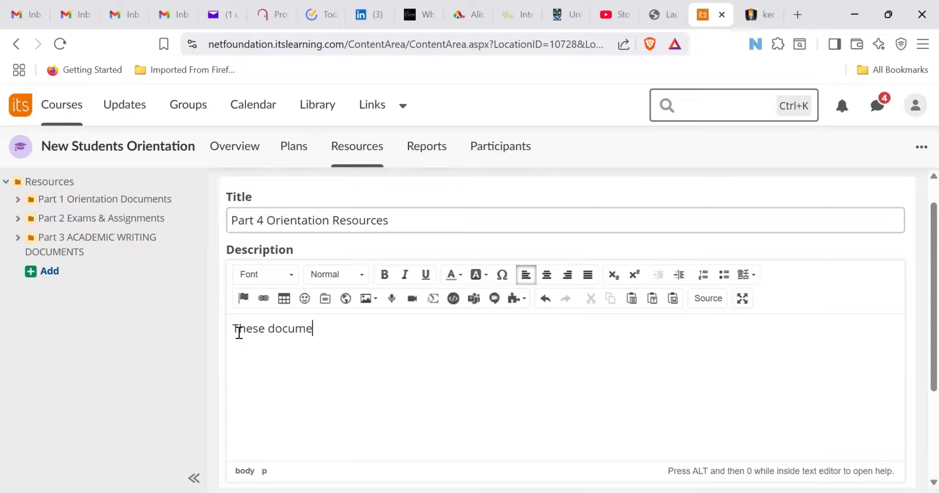
text(nt will)
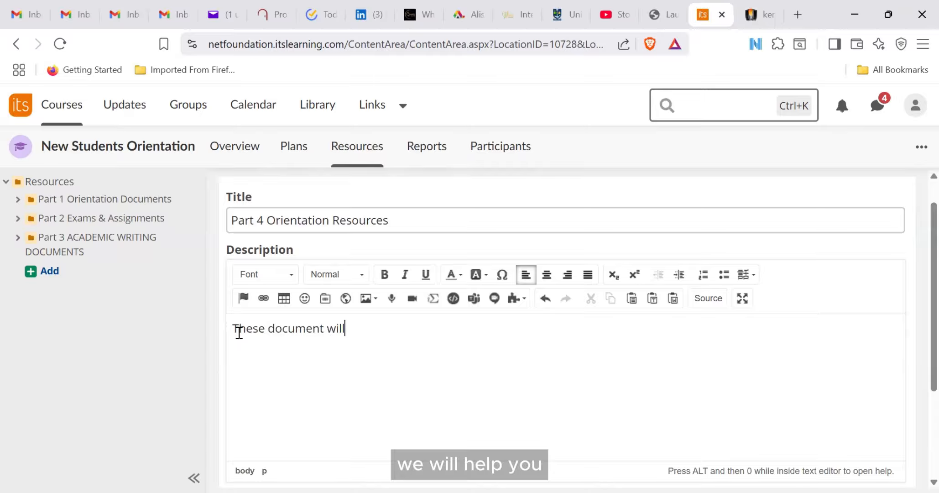
text( help)
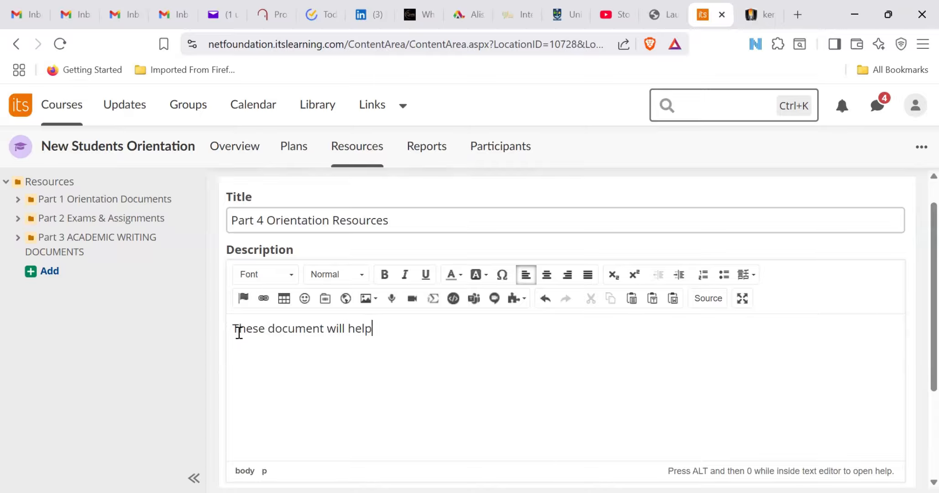
text( you inter)
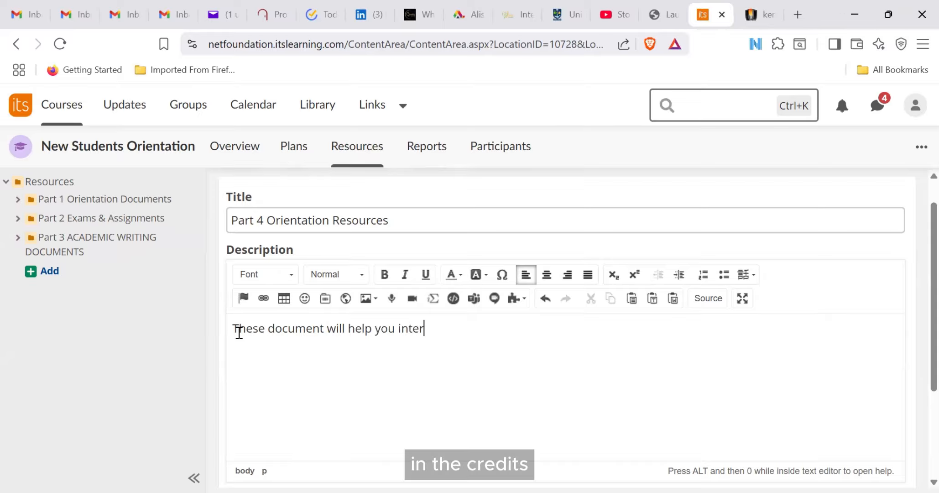
key(BackSpace)
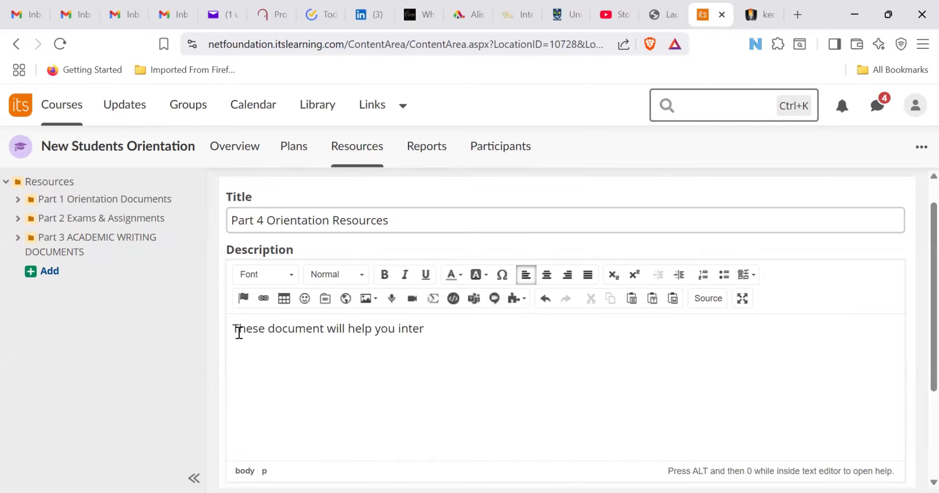
text(grate)
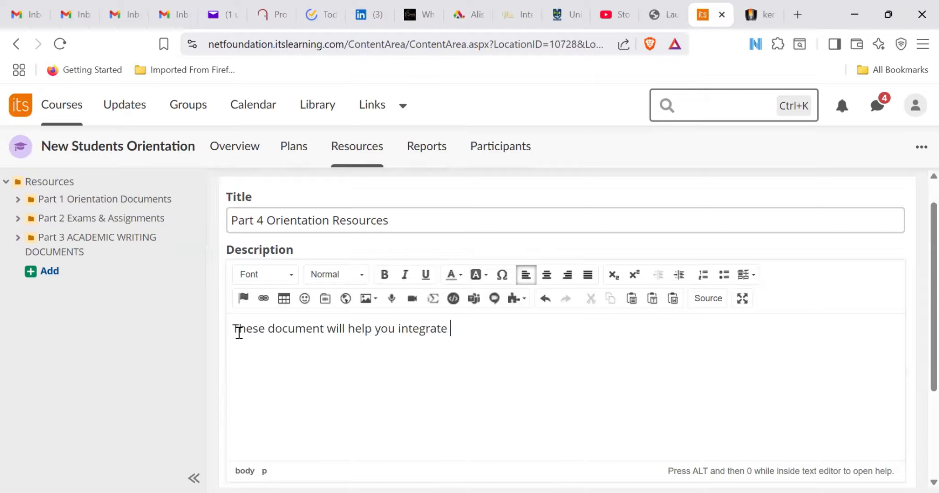
text( int)
text(o th)
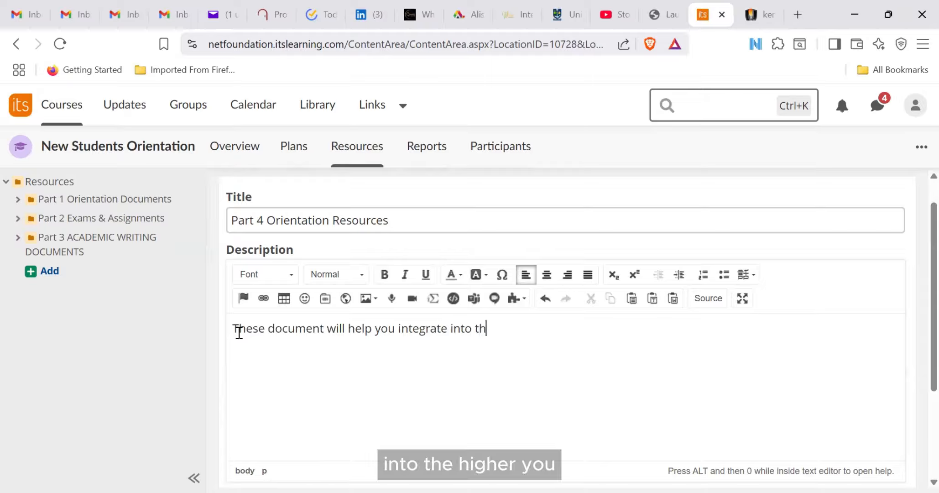
text(e ILU)
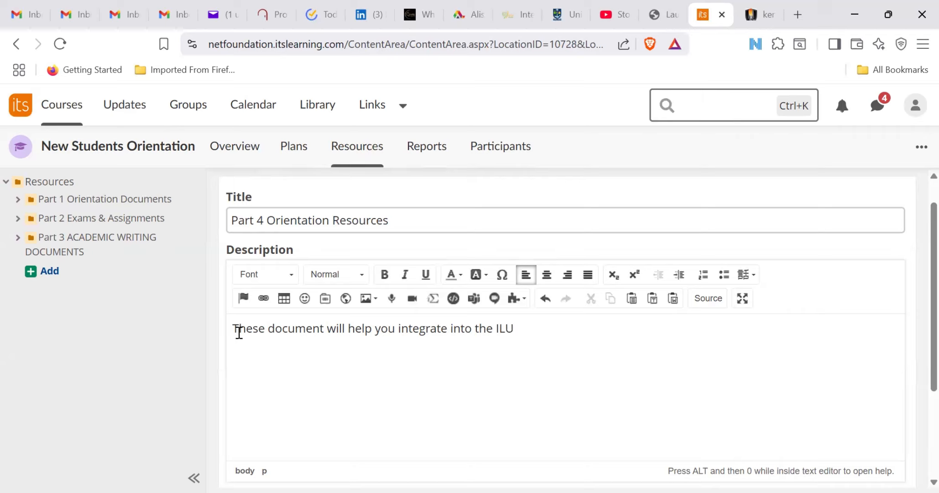
text( Student community)
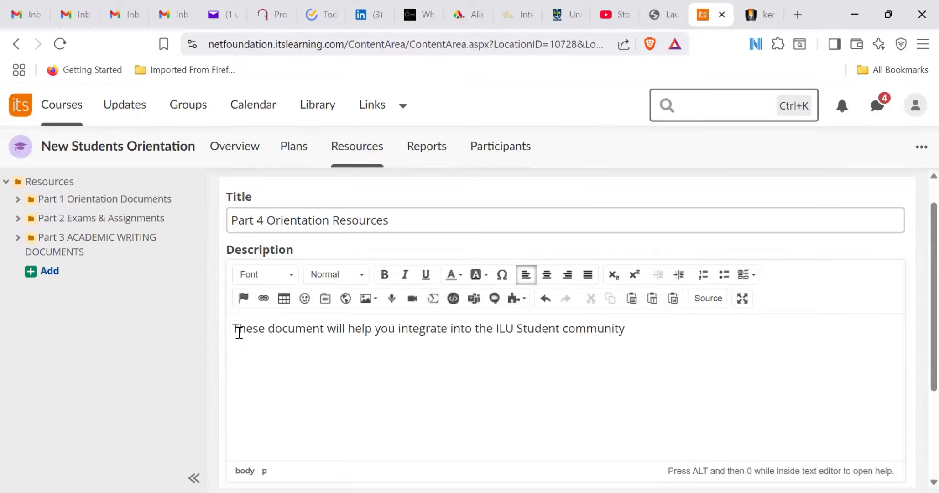
text(.)
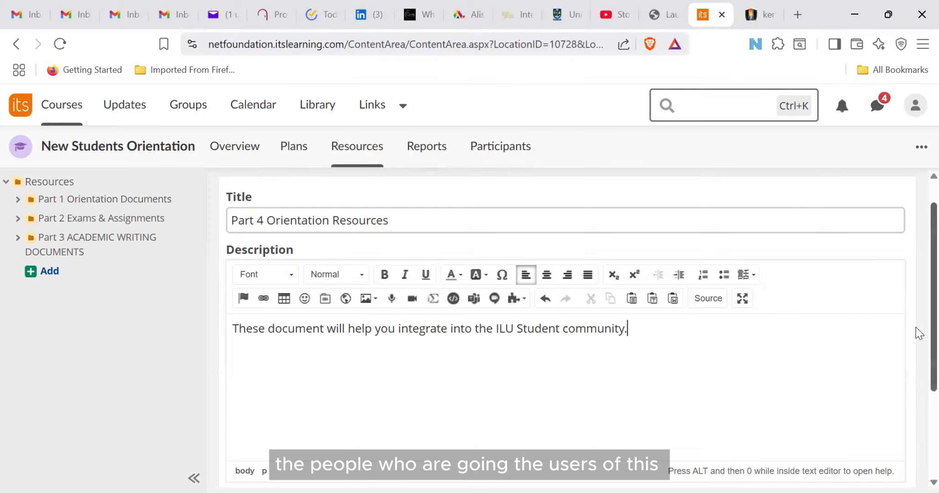
- Save the new Part 4 Orientation Resources folder with its title and description
scroll(916, 351, down, 2)
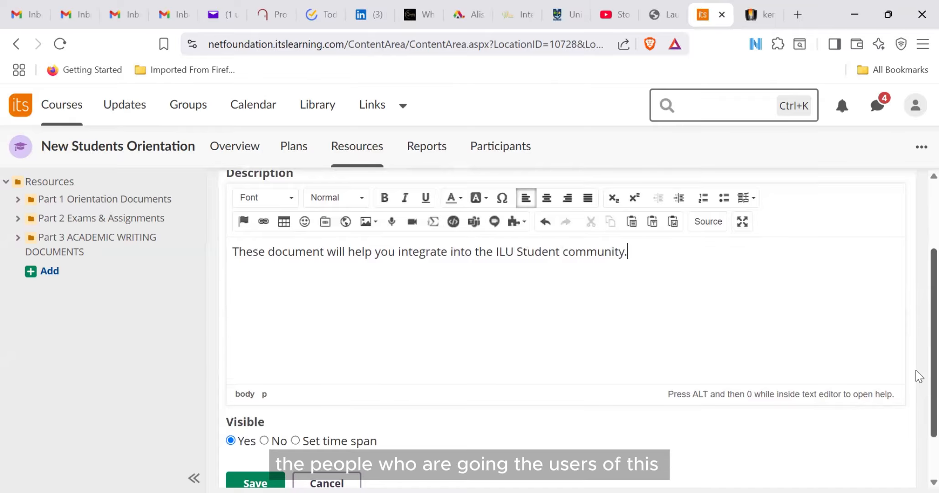
scroll(915, 371, down, 1)
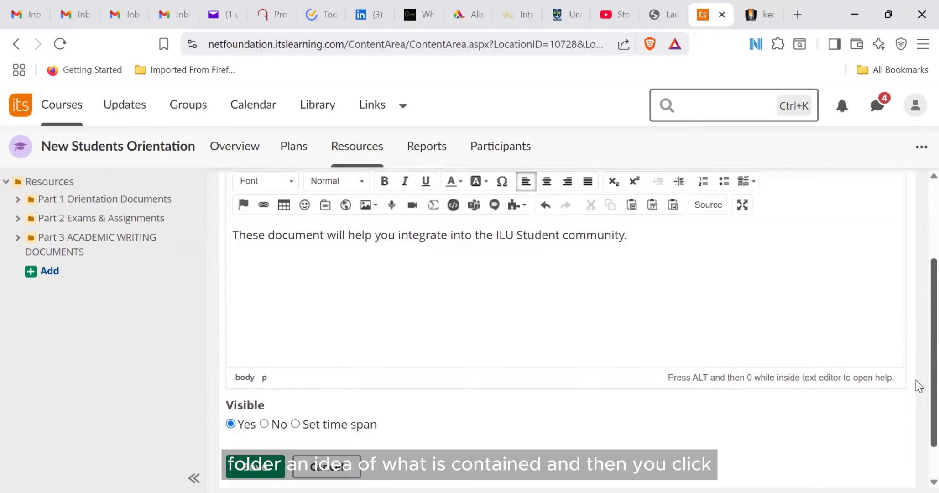
scroll(915, 381, down, 1)
scroll(916, 393, down, 1)
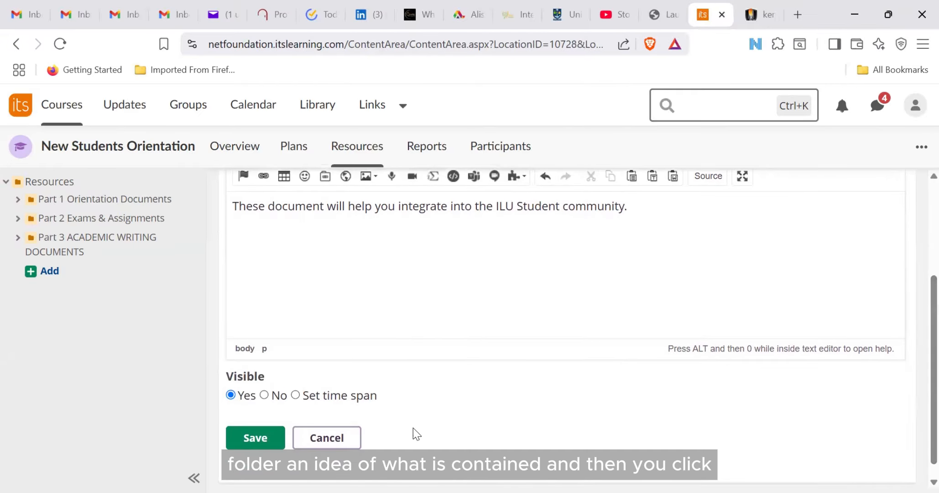
click(254, 438)
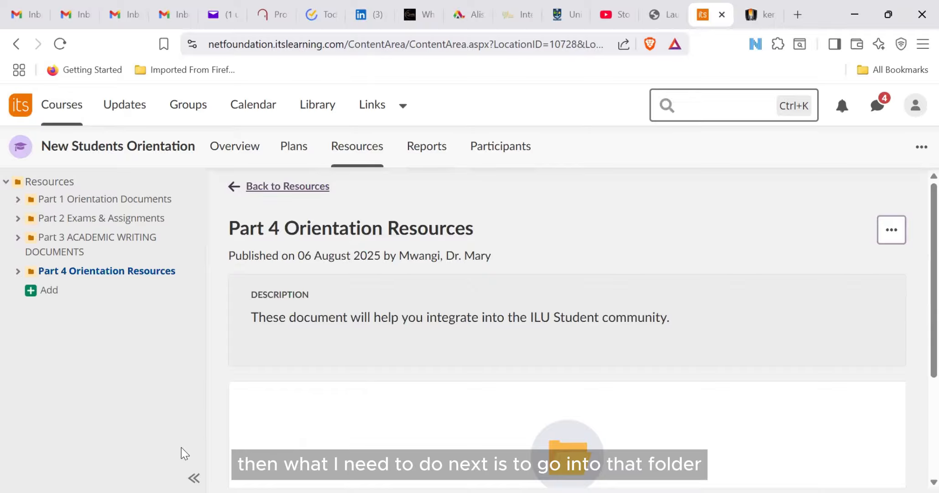
- Expand the Part 4 Orientation Resources folder and add a new page inside it
click(95, 276)
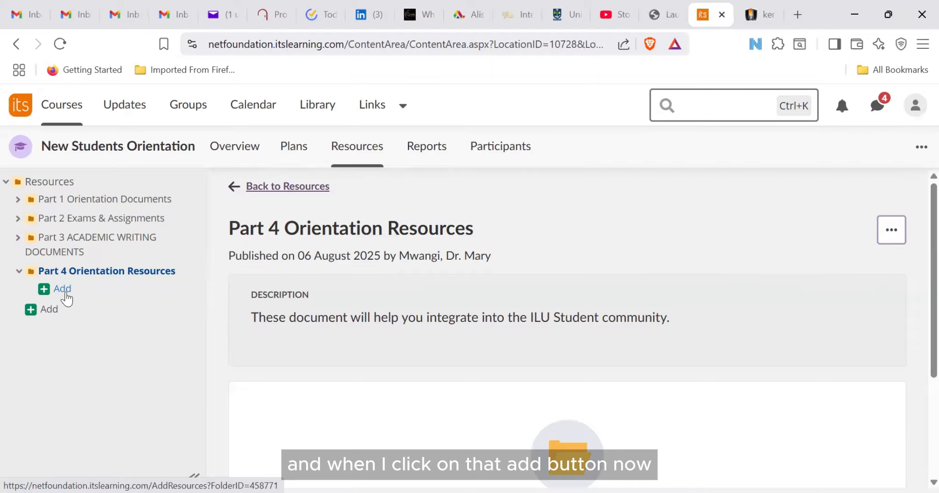
click(42, 290)
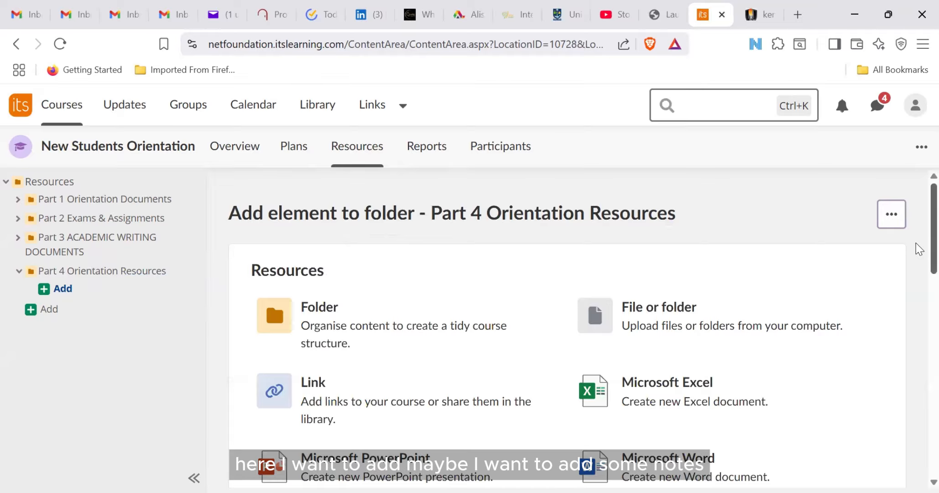
scroll(915, 236, down, 4)
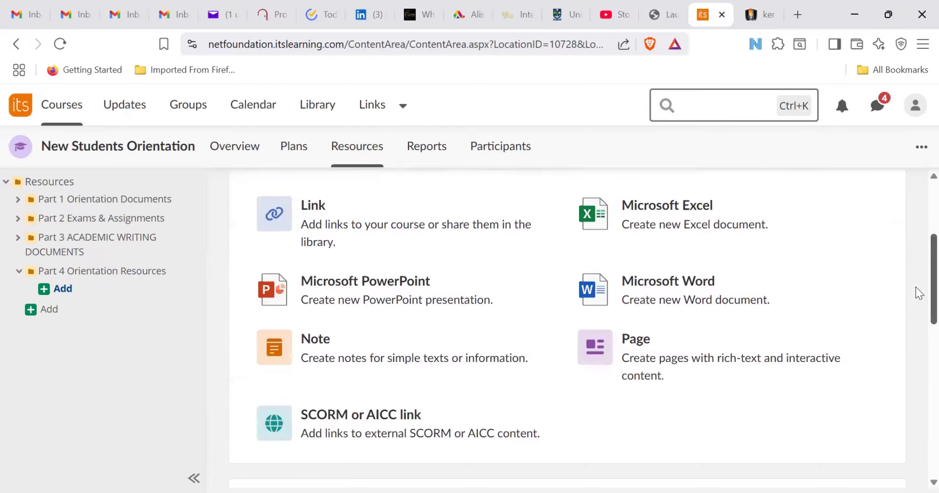
scroll(919, 291, down, 1)
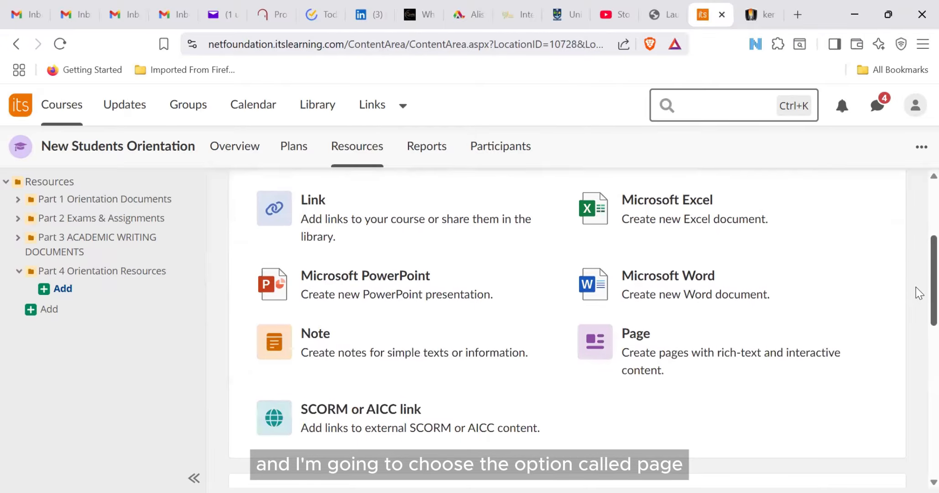
scroll(916, 288, up, 1)
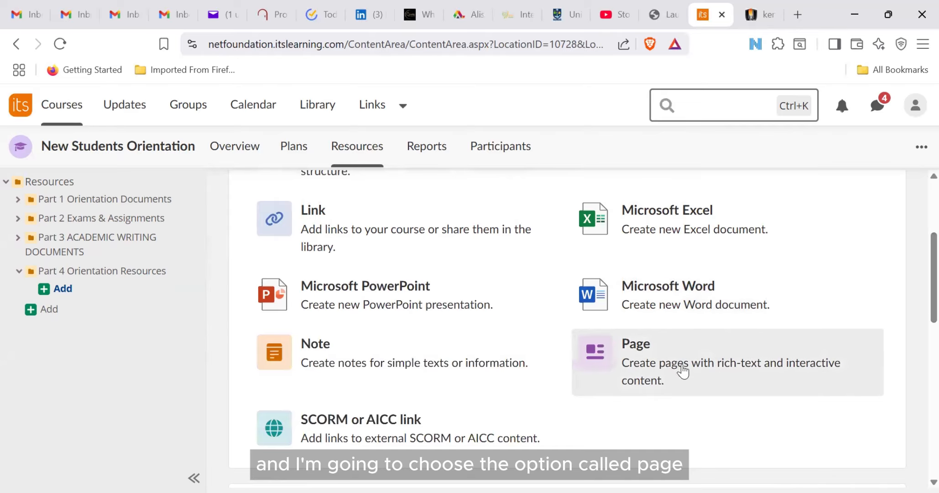
click(625, 363)
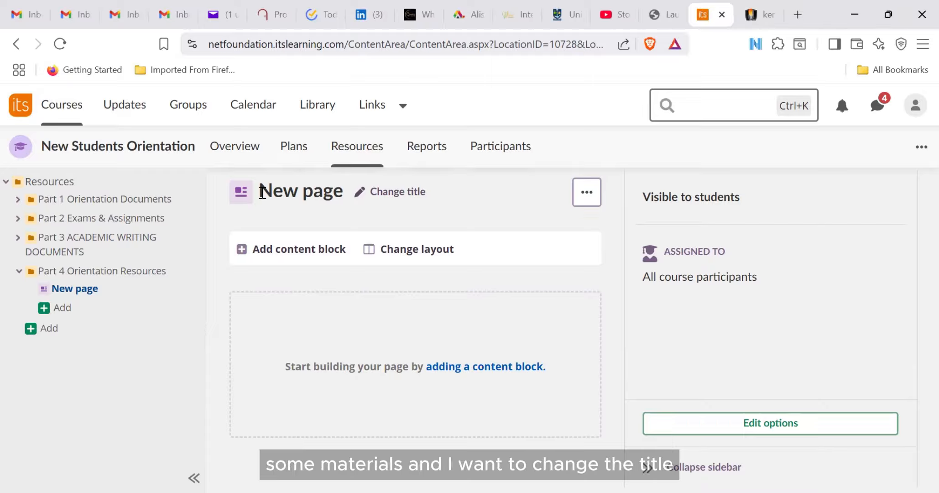
- Change the new page's title to "Welcome Notes" and save it
click(398, 192)
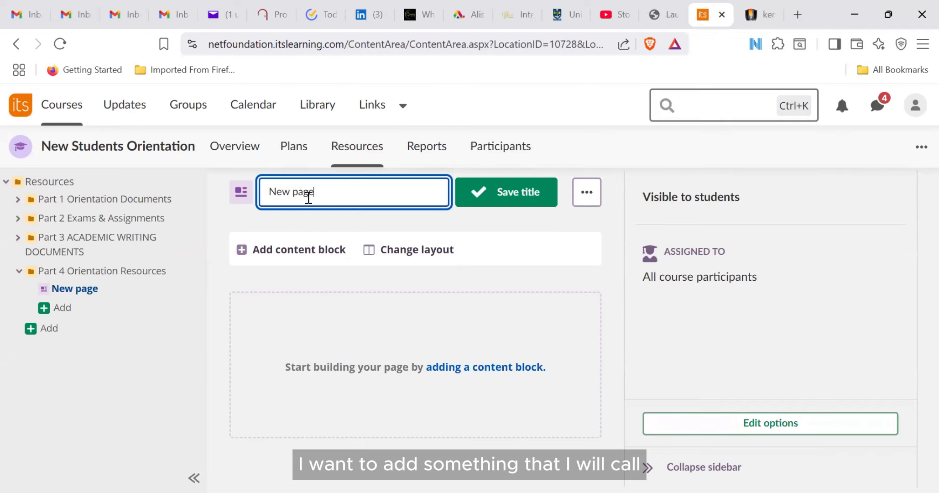
key(BackSpace)
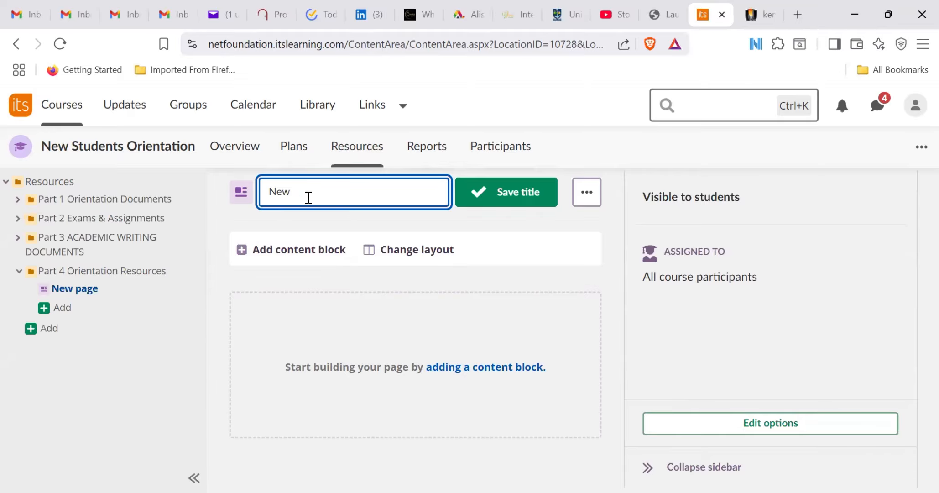
key(BackSpace)
key(BackSpace)
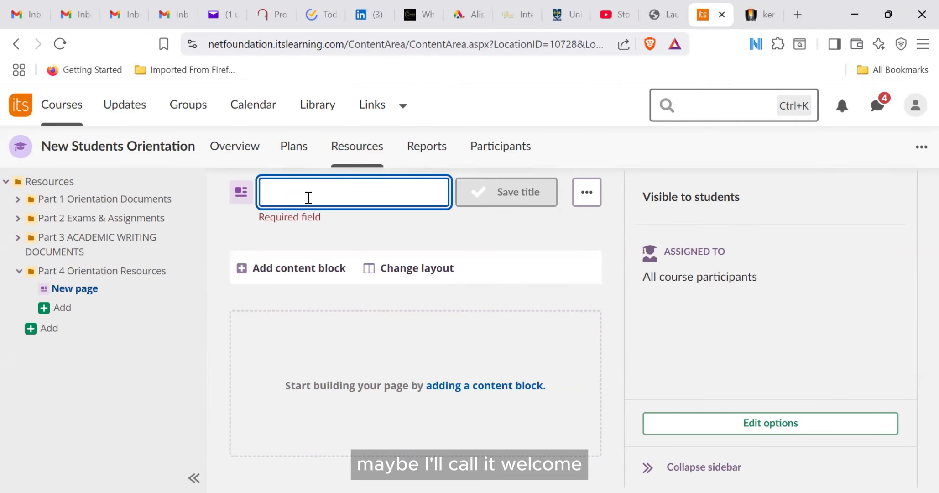
text(Welco)
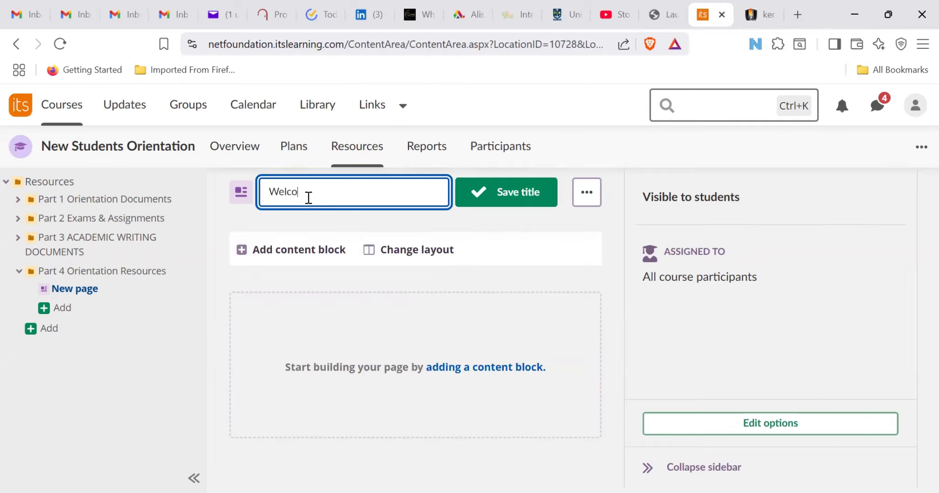
text(me )
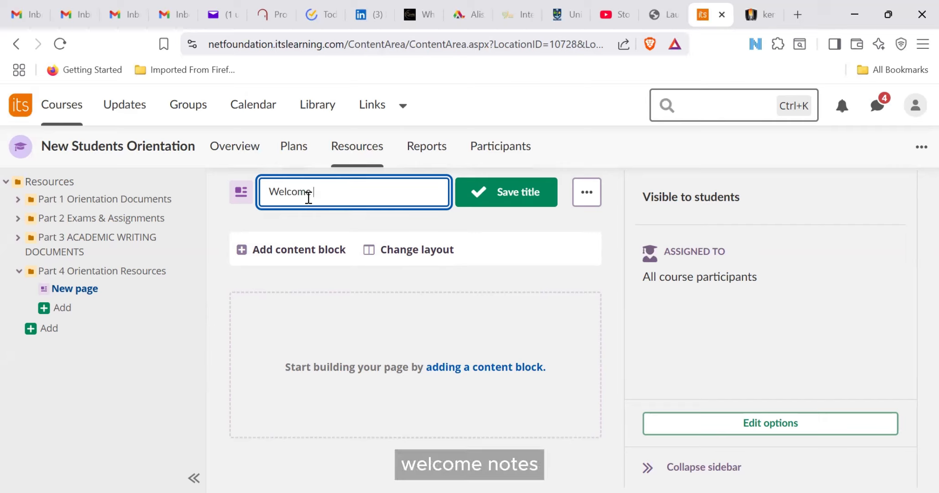
text(Notes)
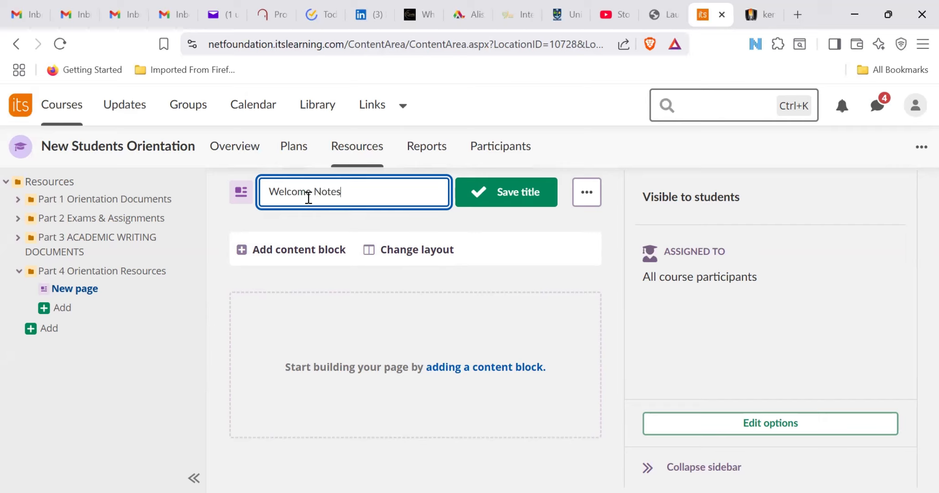
click(511, 195)
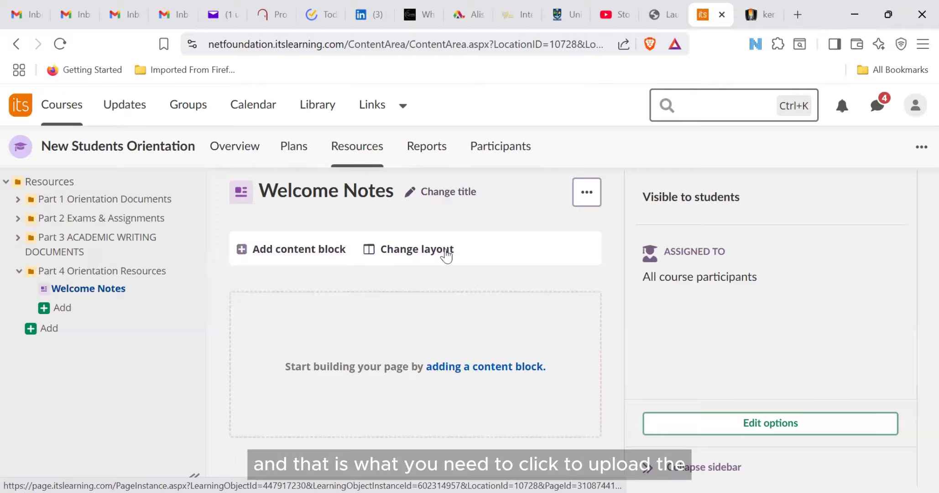
- Add a files content block to the Welcome Notes page and title the block "Welcome Notes"
click(272, 251)
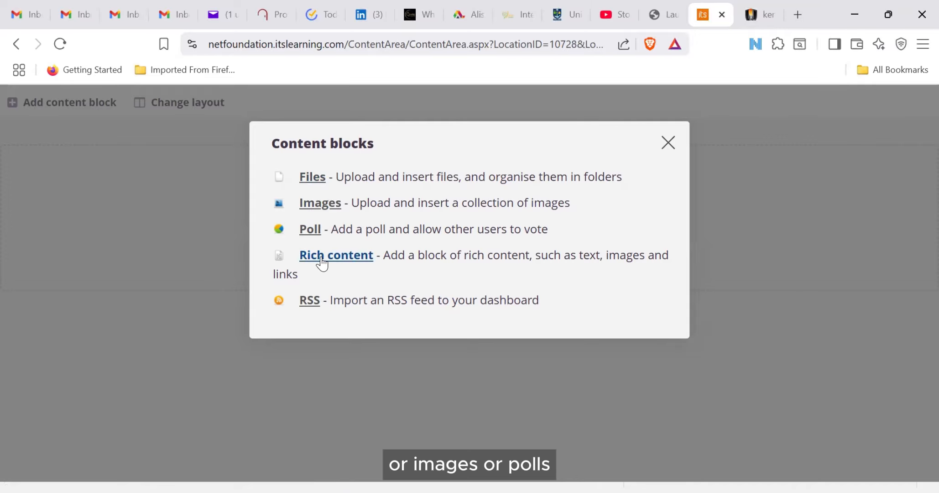
click(314, 177)
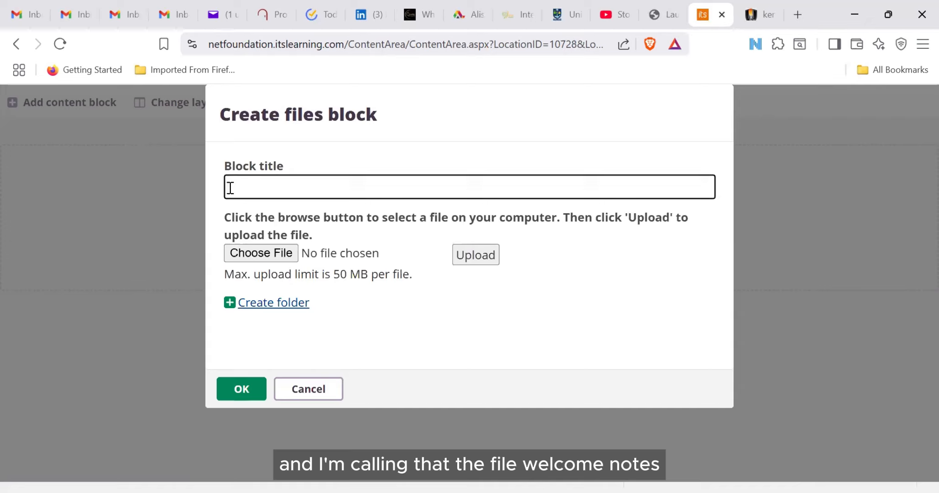
text(We)
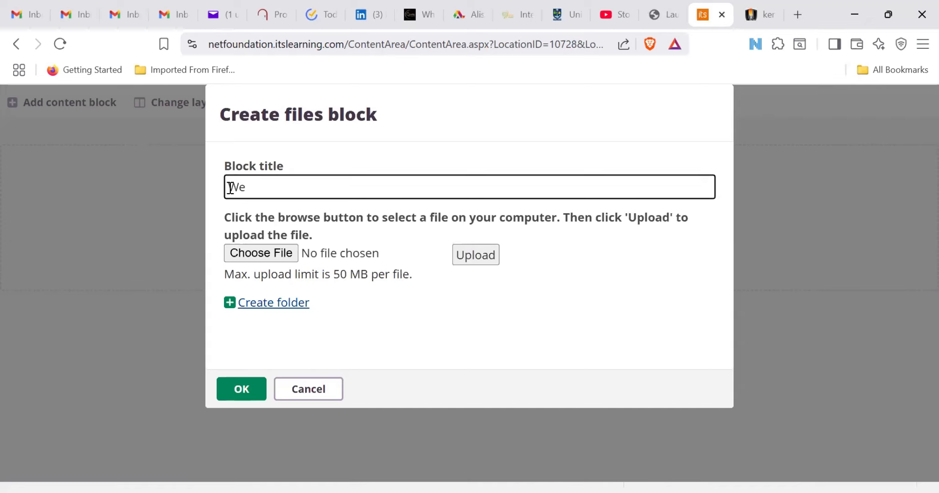
text(lcom)
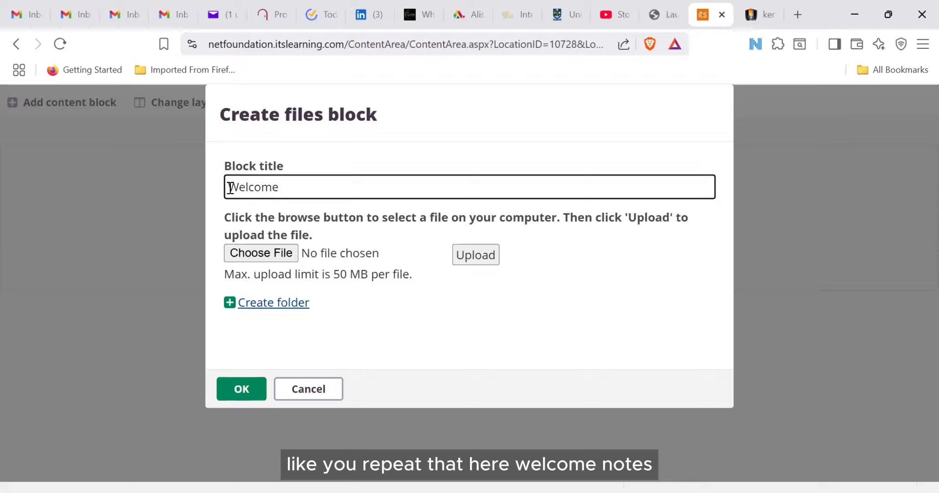
text(e N)
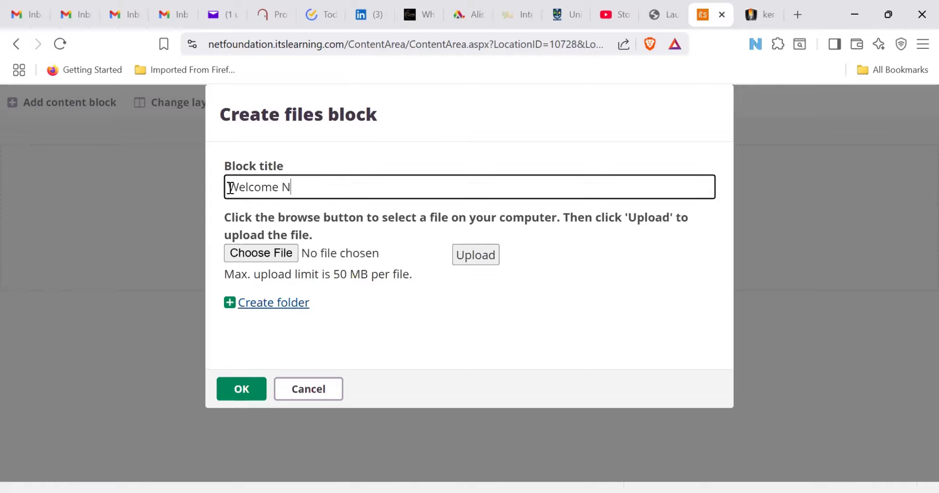
text(otes)
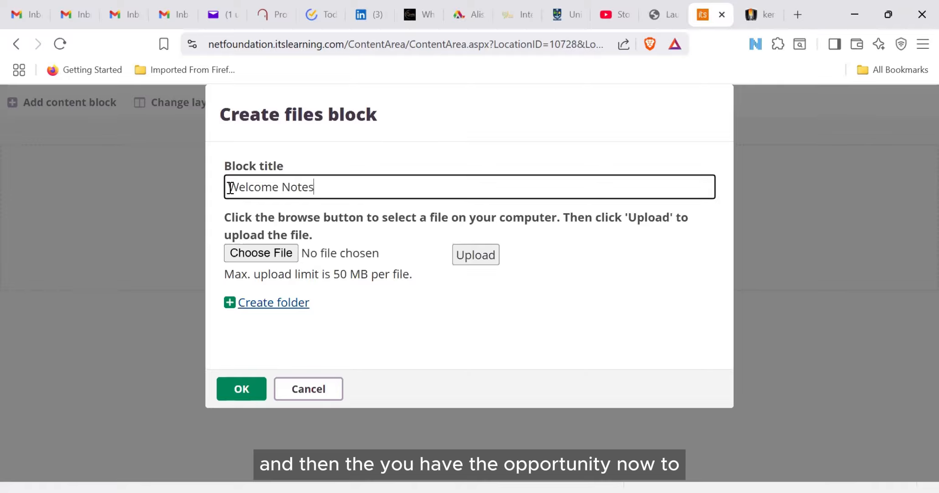
- Upload "2025 SEQUENCE OF GRADUATION EVENTS.docx" from the 2025 ILU Graduation folder inside ILU into the files block and save the block
click(248, 253)
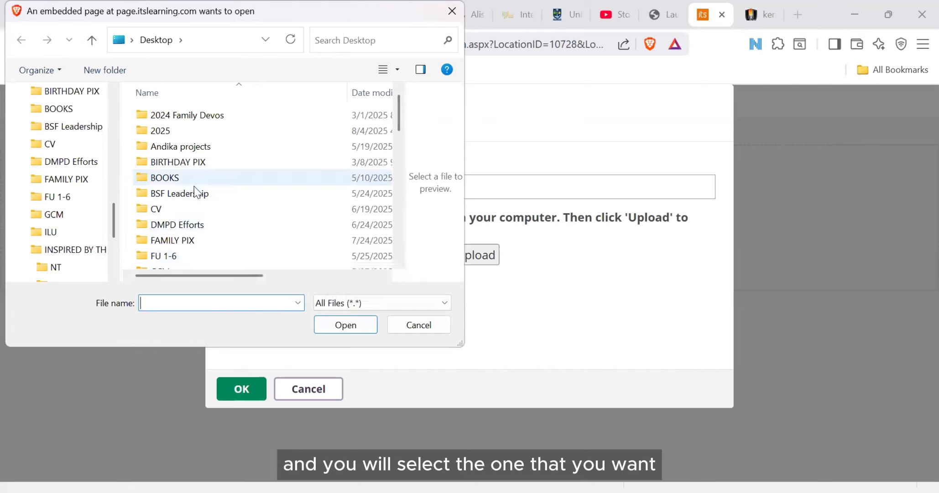
click(157, 137)
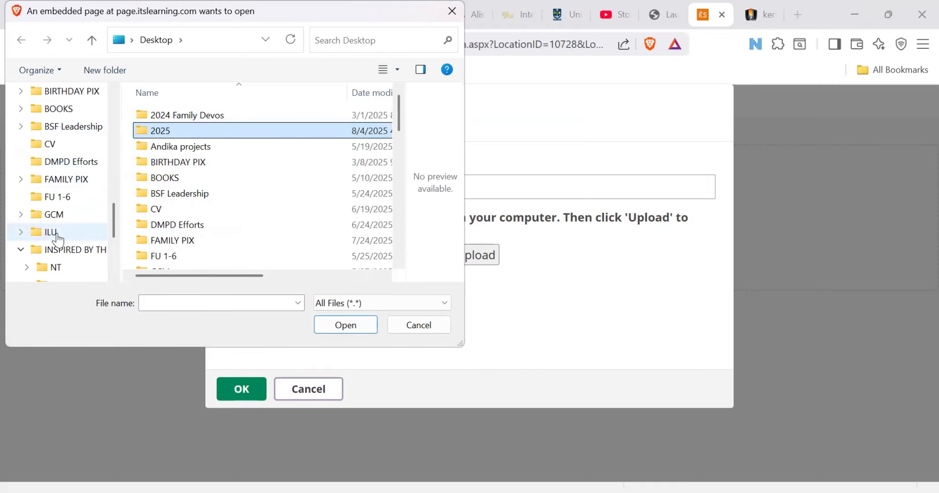
click(59, 237)
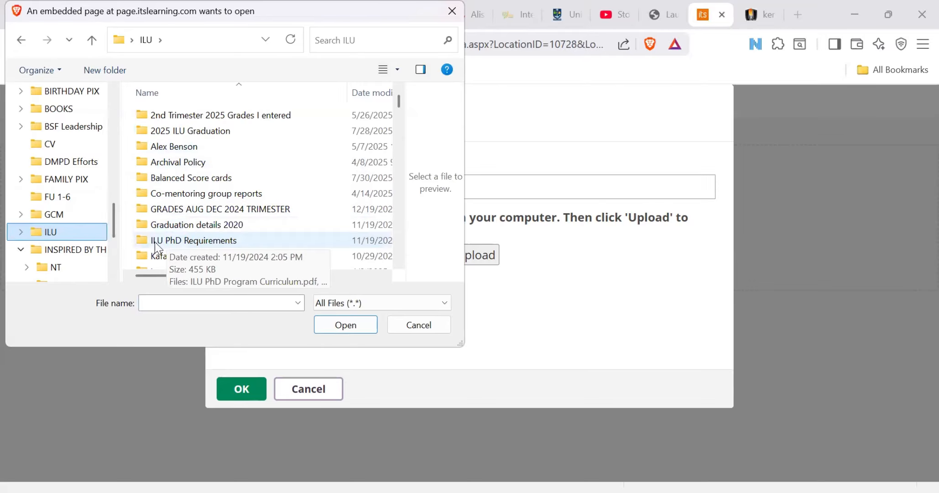
click(159, 136)
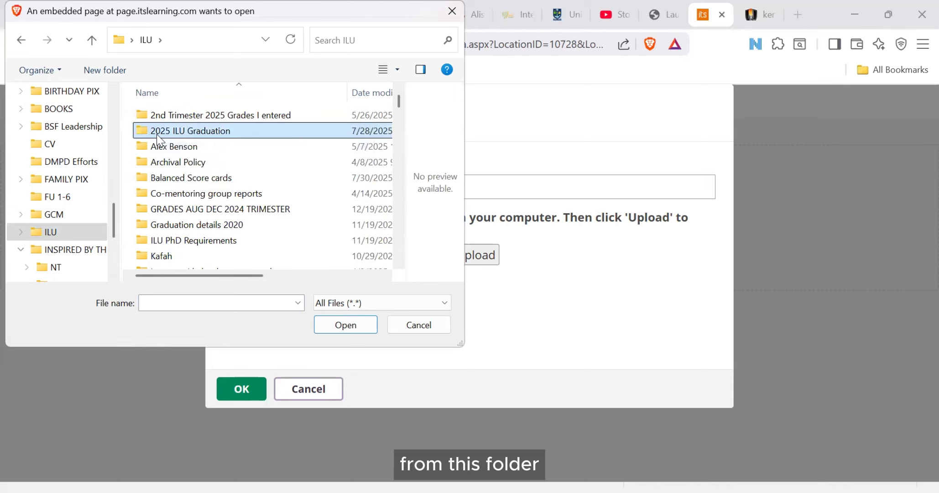
double_click(158, 133)
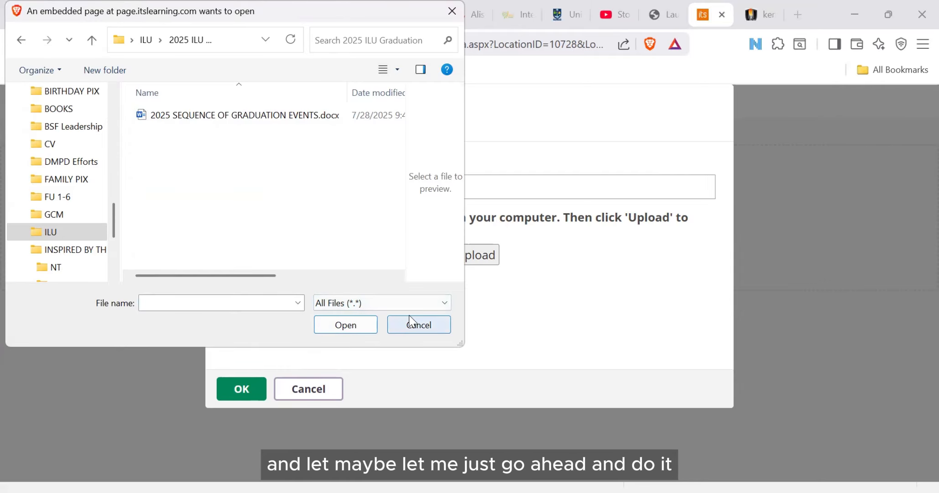
click(218, 119)
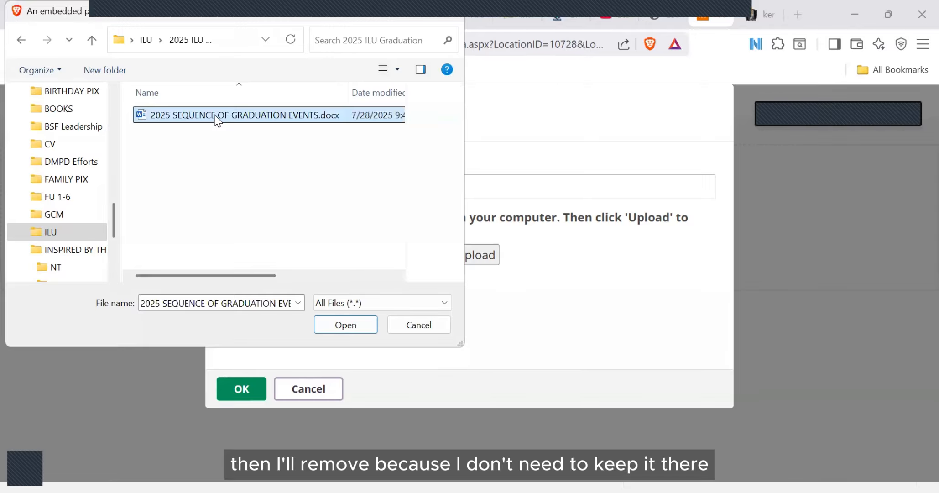
click(347, 330)
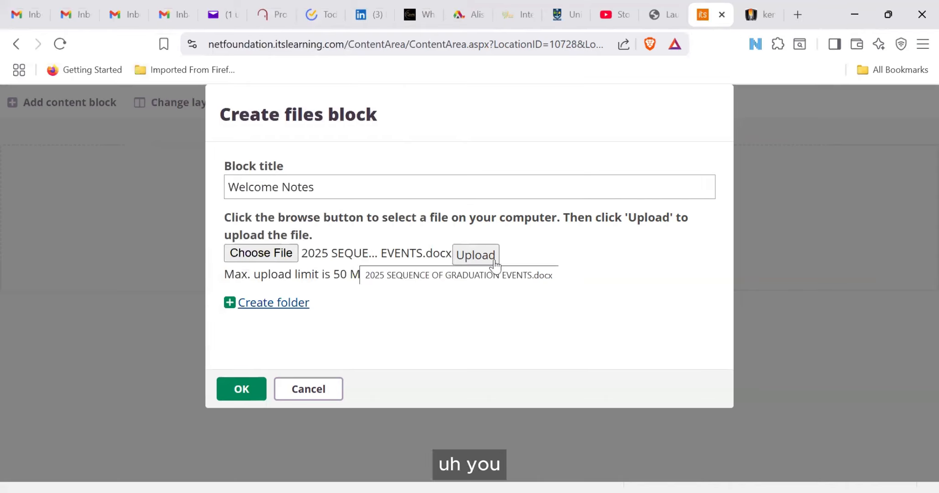
click(471, 256)
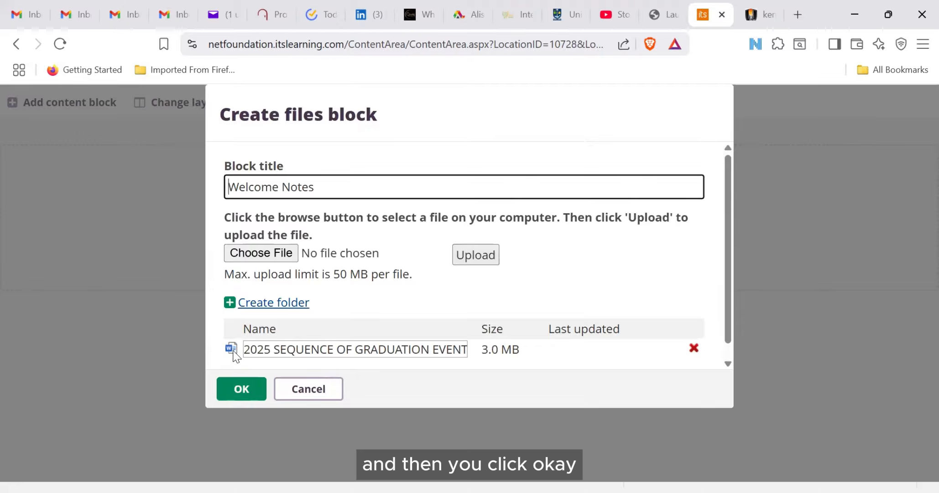
click(237, 393)
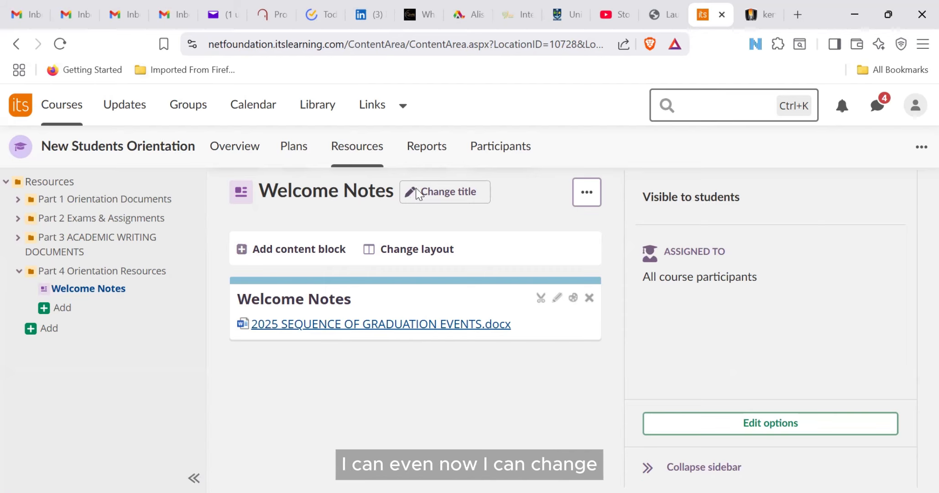
- Change the page's title to "Sequence of Grad. Events" and save it
click(448, 192)
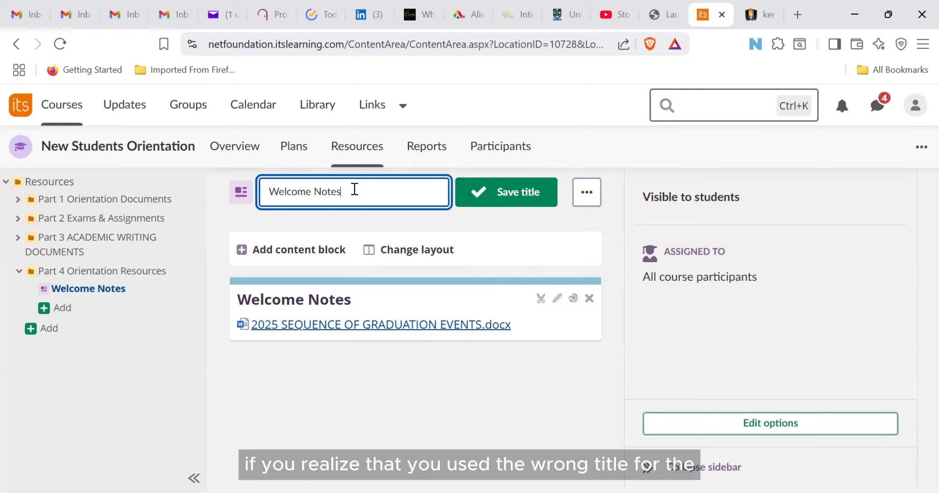
drag(349, 192, 269, 195)
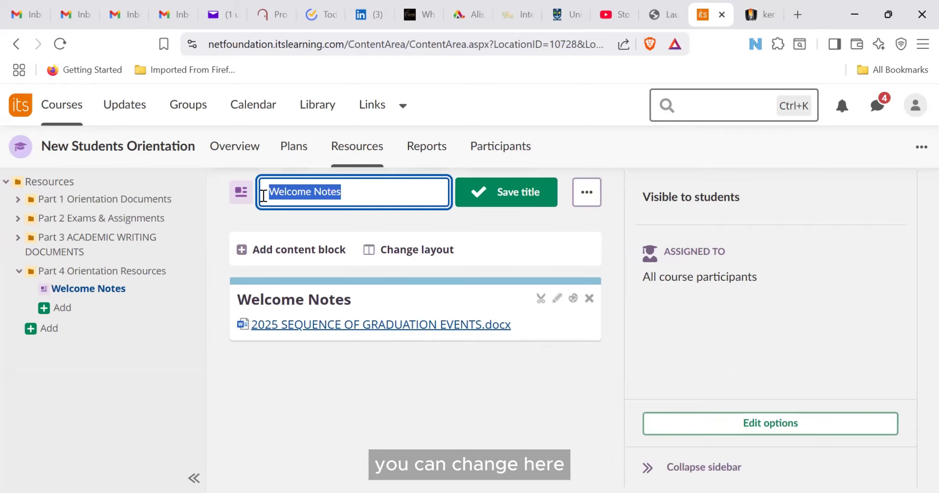
text(Se)
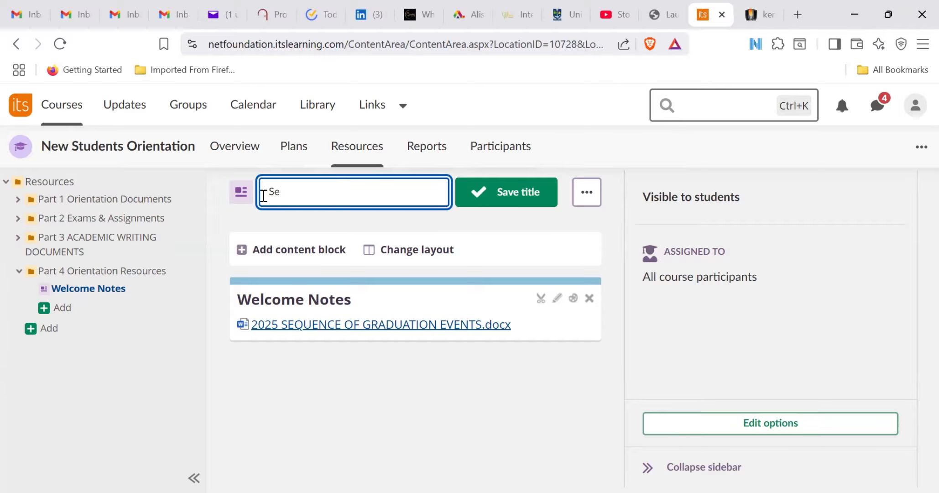
text(que)
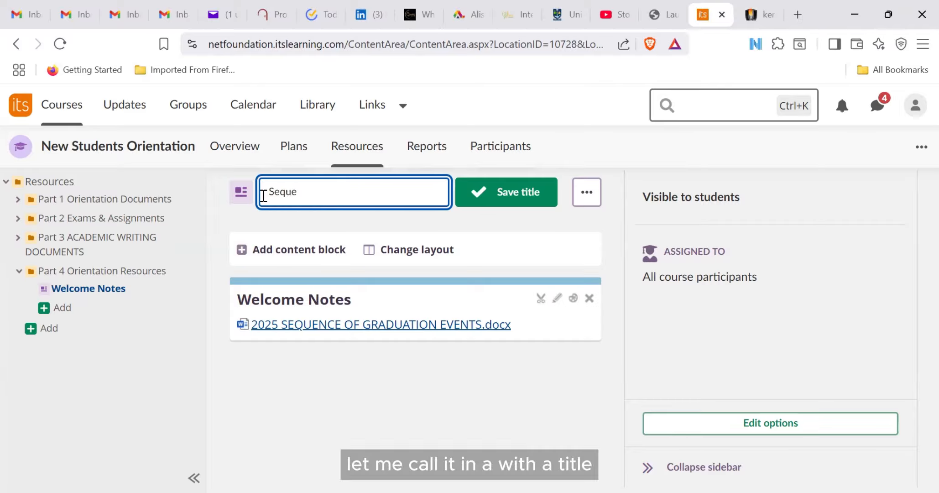
text(nc)
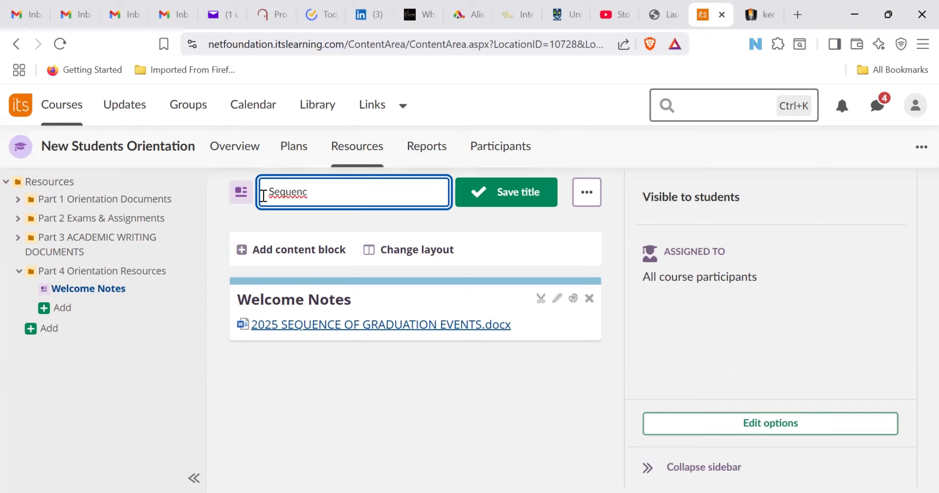
text(e of Grad)
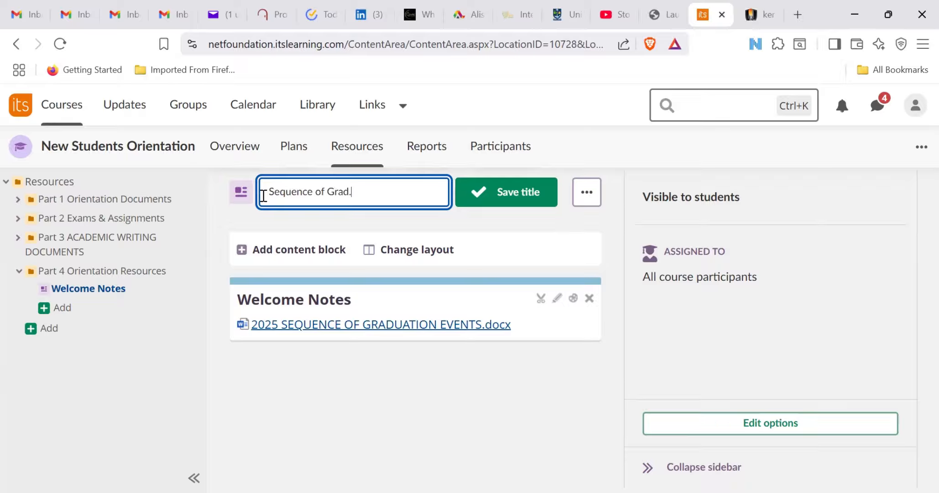
text(. Events)
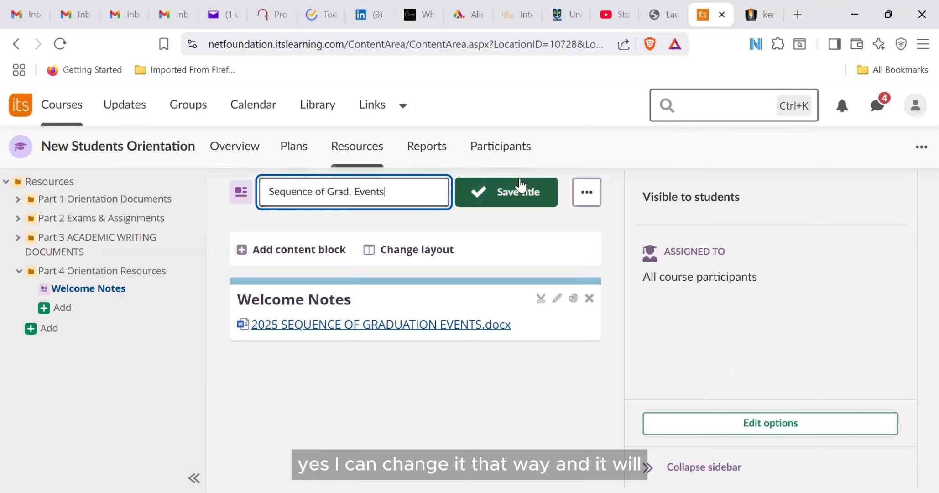
click(516, 201)
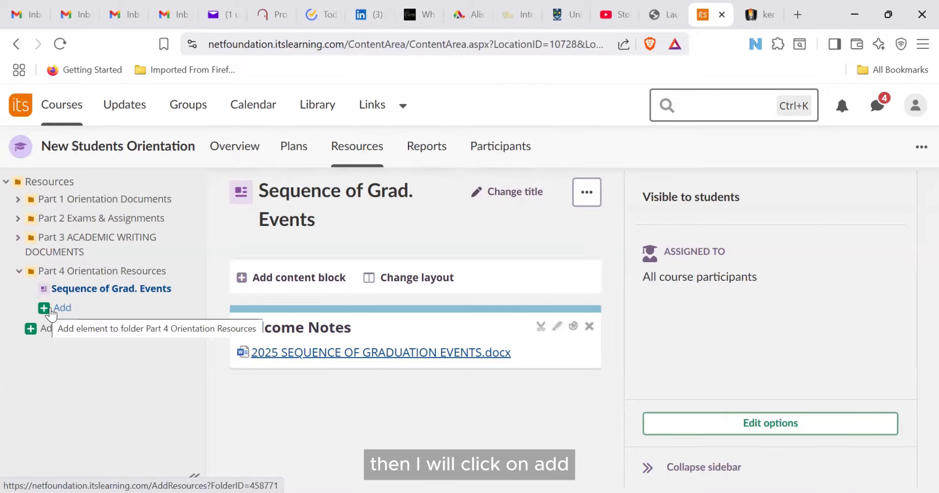
- Add a new assignment activity inside the Part 4 Orientation Resources folder
click(49, 310)
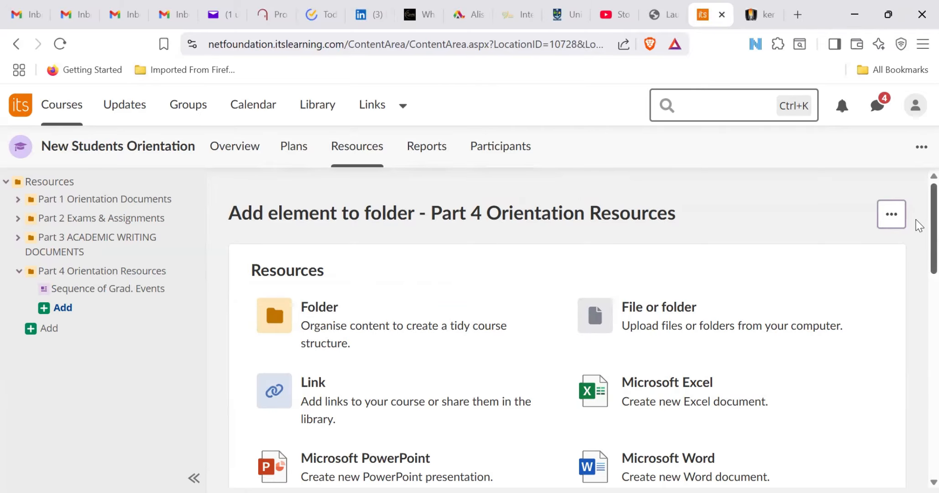
scroll(918, 225, down, 10)
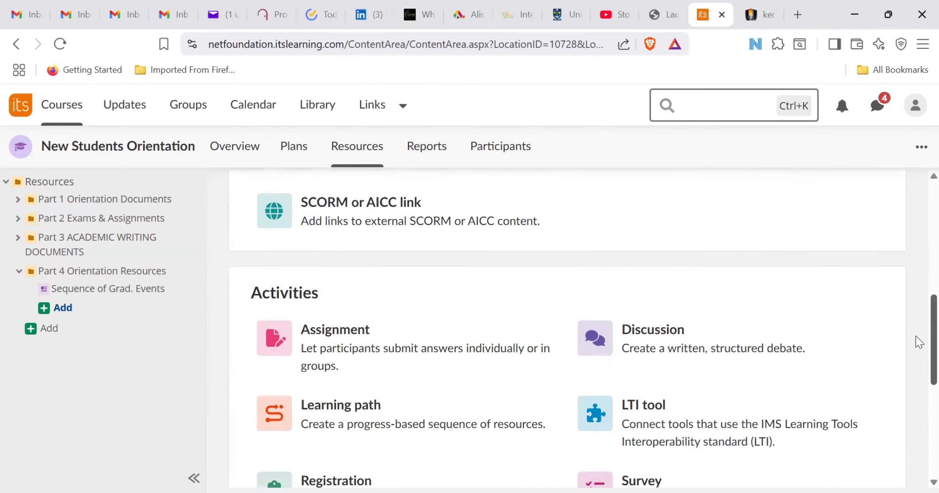
scroll(915, 362, down, 1)
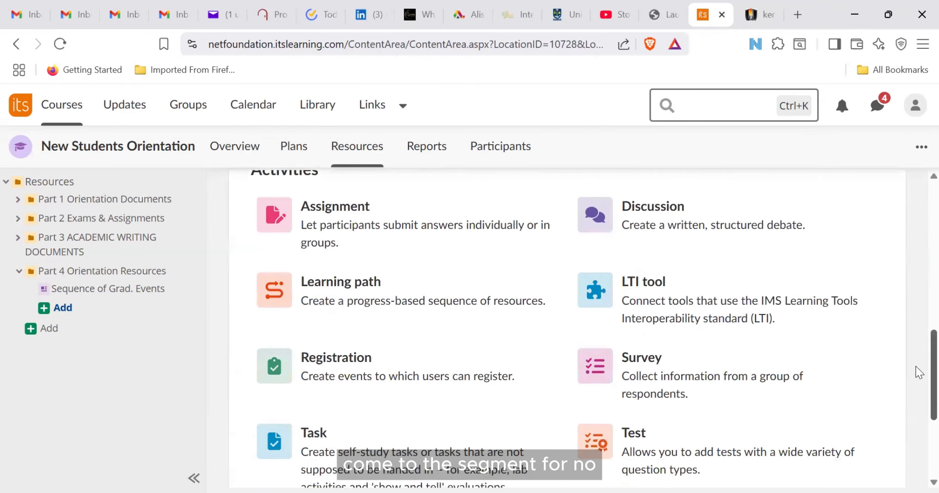
scroll(915, 366, down, 1)
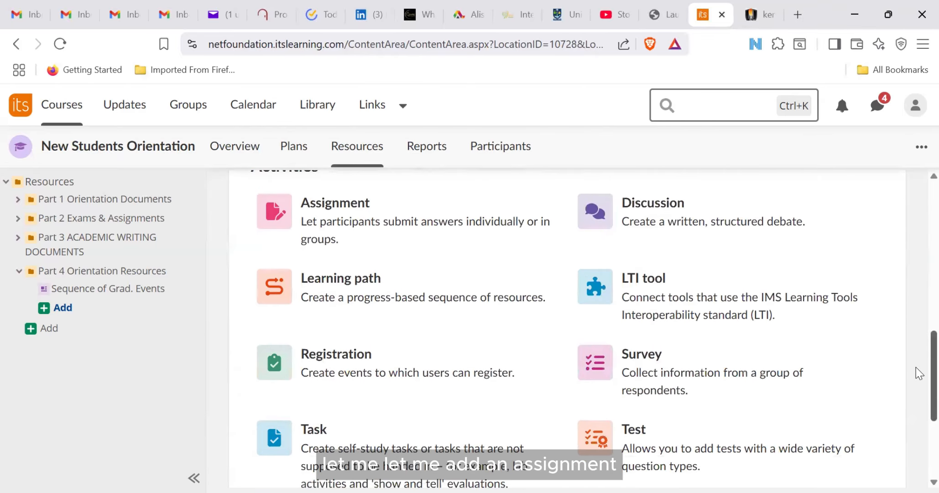
scroll(916, 367, up, 2)
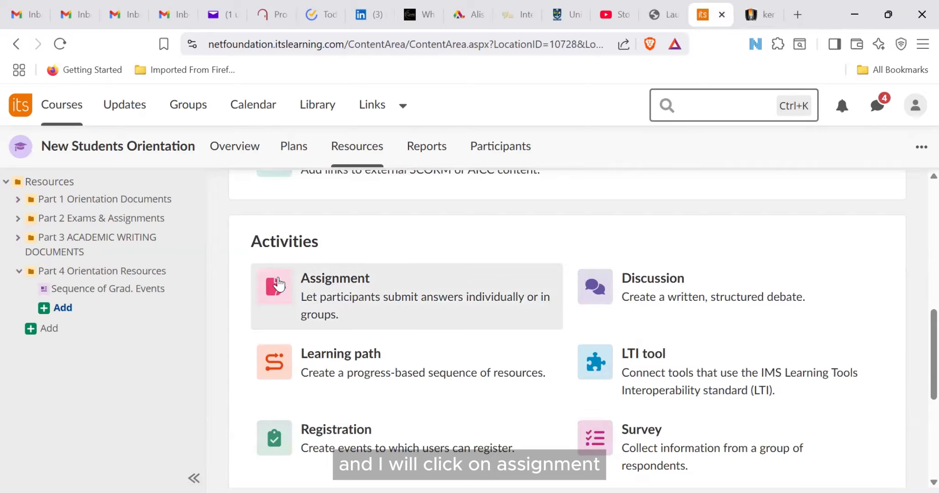
click(327, 281)
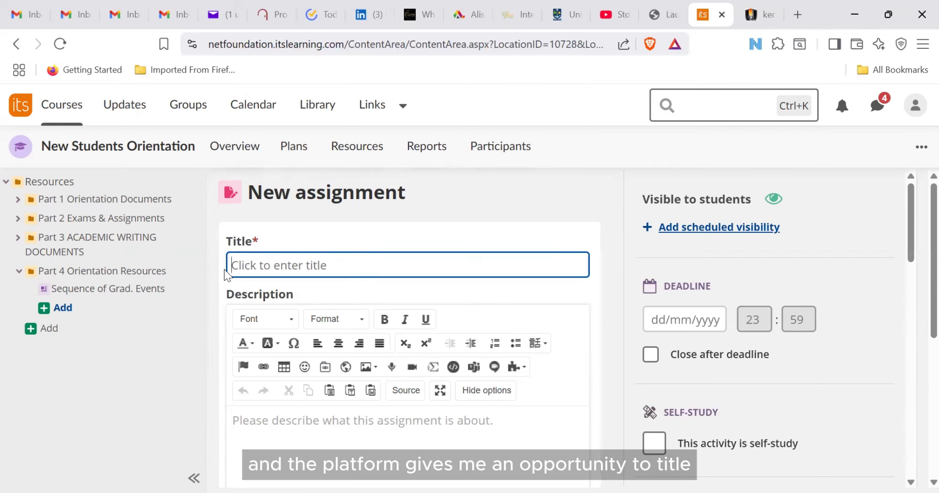
- Enter "Term Paper" as the new assignment's title
text(Ter)
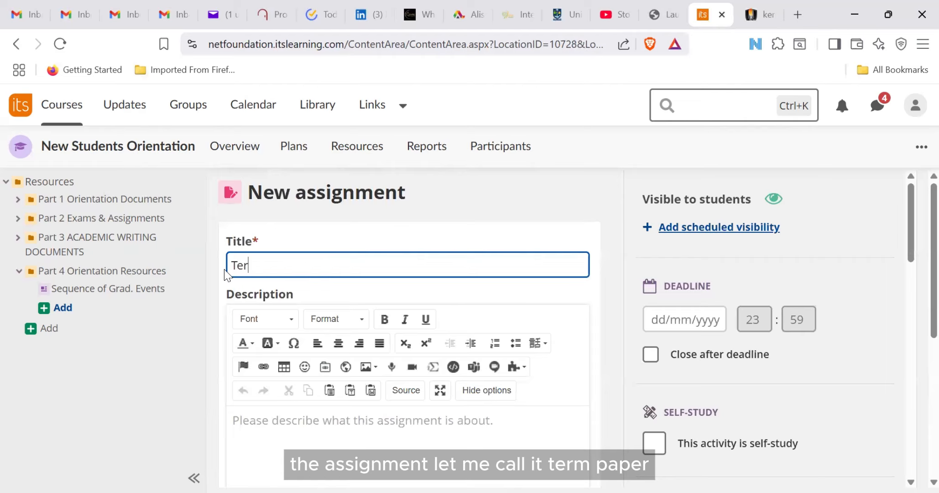
text(m)
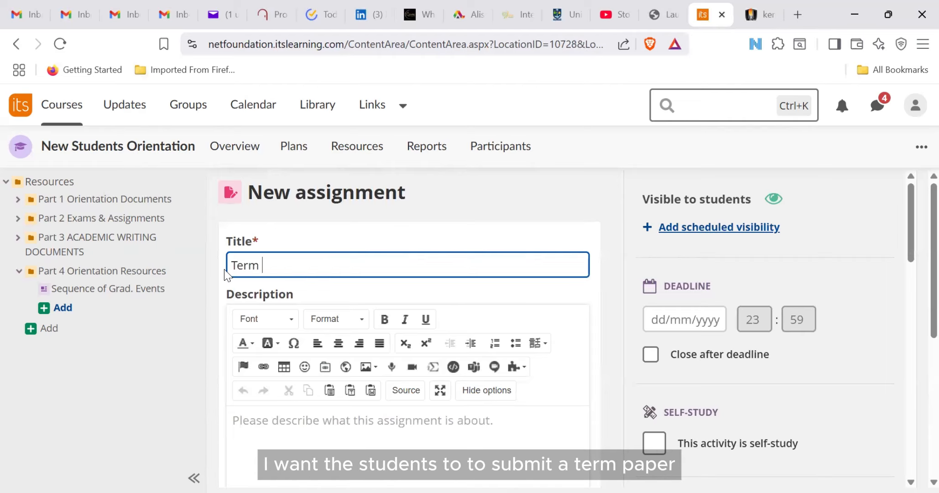
text( Po)
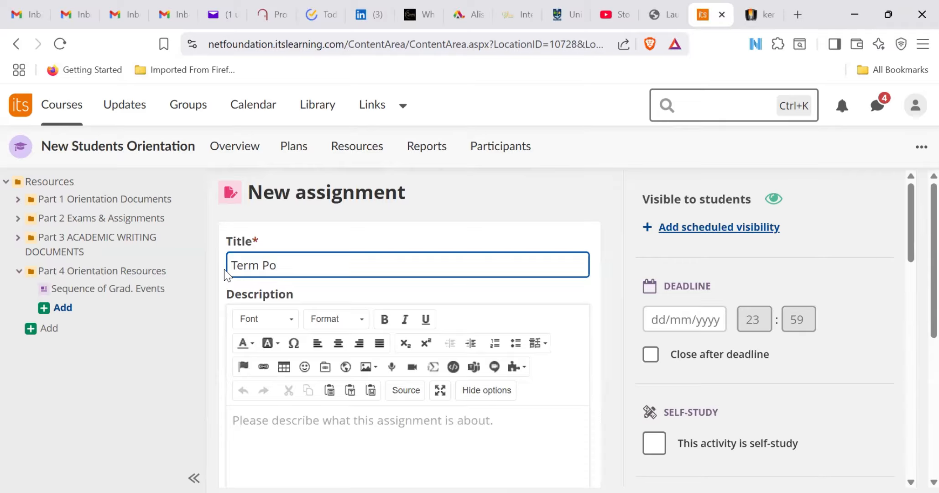
key(BackSpace)
text(Pa)
key(BackSpace)
key(BackSpace)
text(aper)
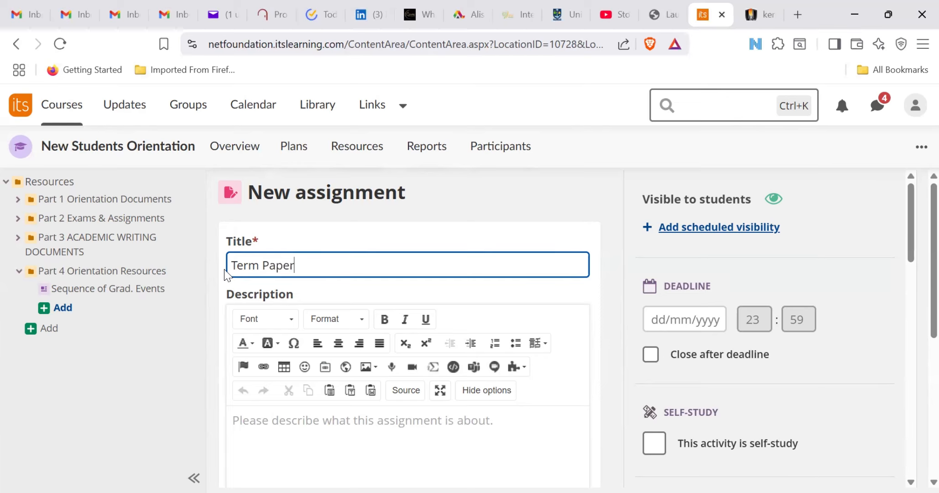
- Enter "Submit a 10 page term paper on ...." as the assignment's description
scroll(225, 275, down, 2)
key(Tab)
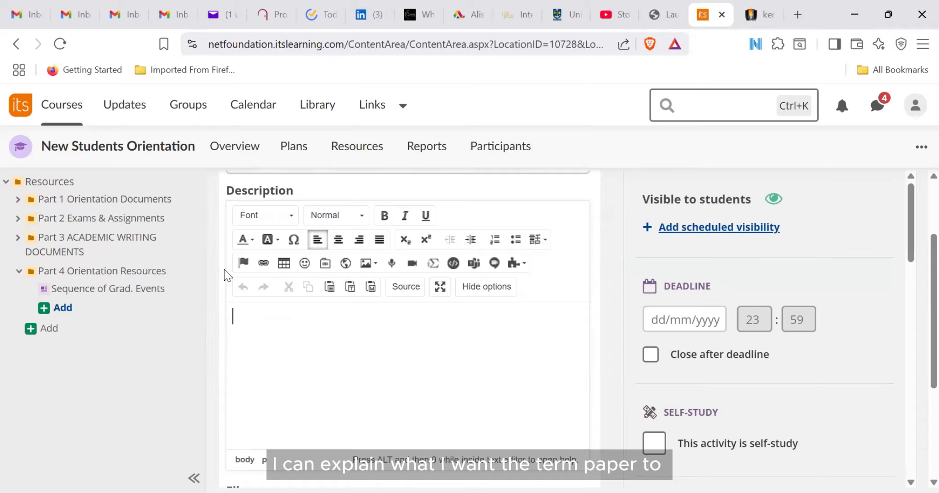
text(S)
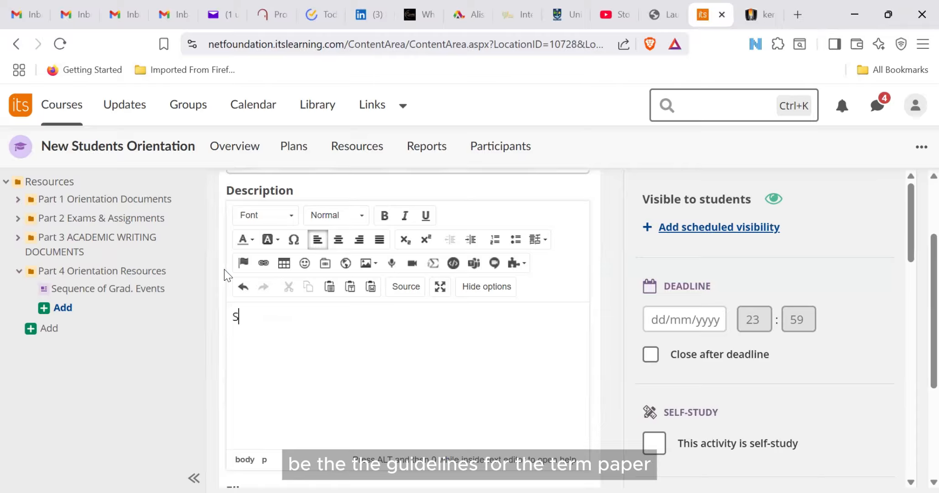
text(ub)
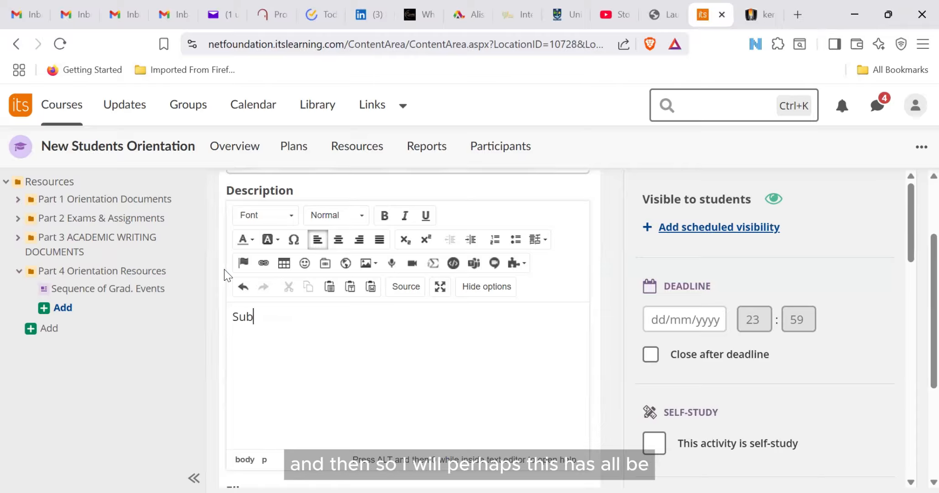
text(mit)
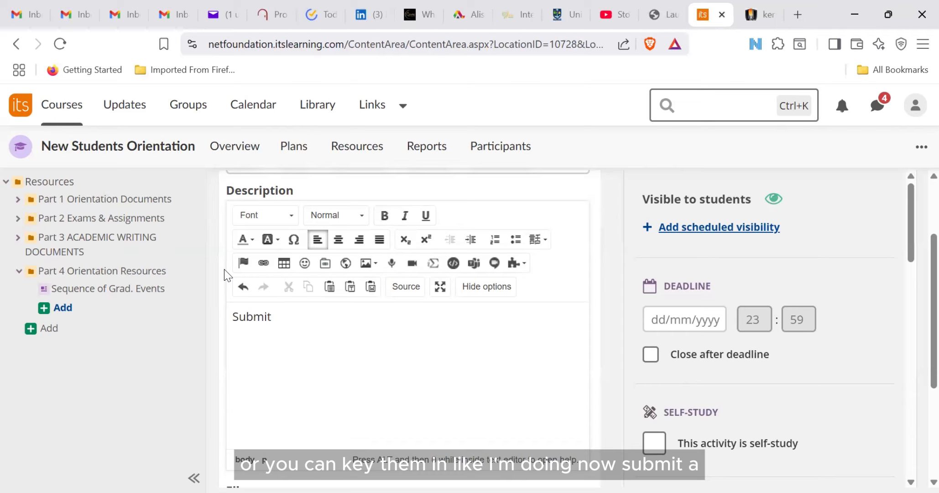
text(a 1)
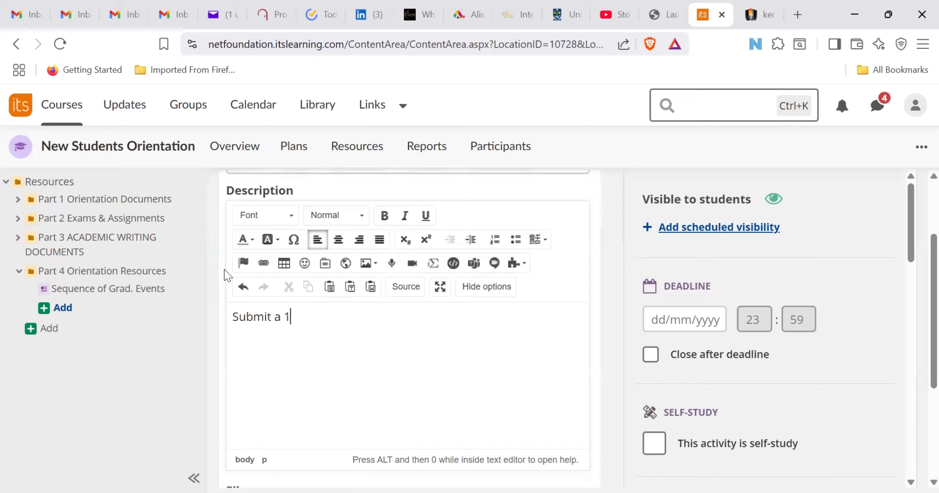
text(0 pa)
text(ger=)
key(BackSpace)
key(BackSpace)
key(BackSpace)
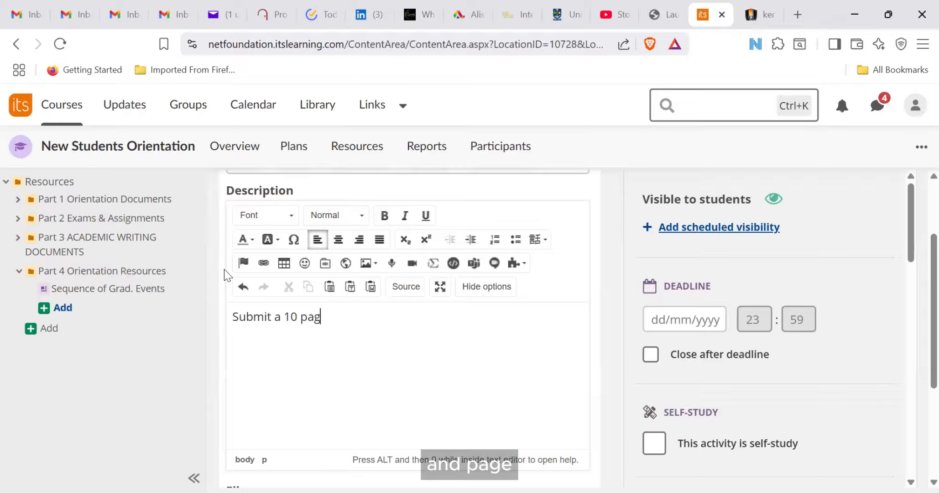
text(e ter)
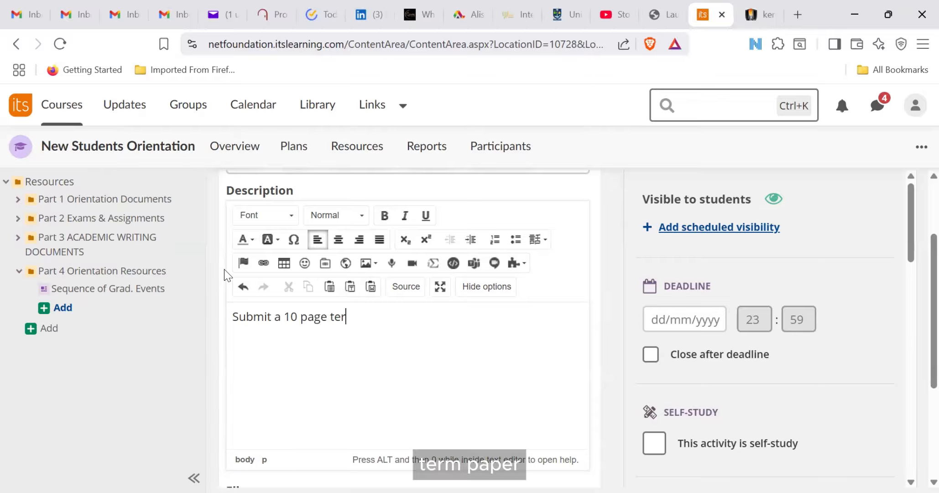
text(m o)
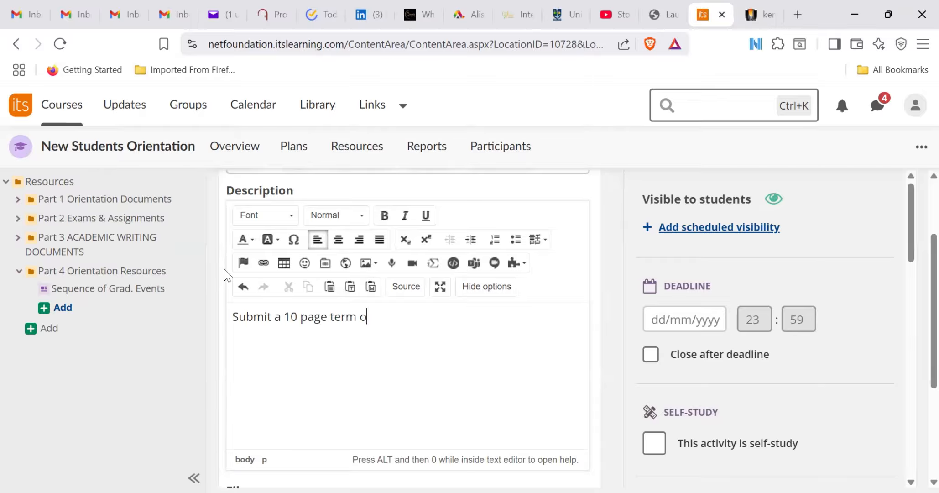
key(BackSpace)
text(paper on ....)
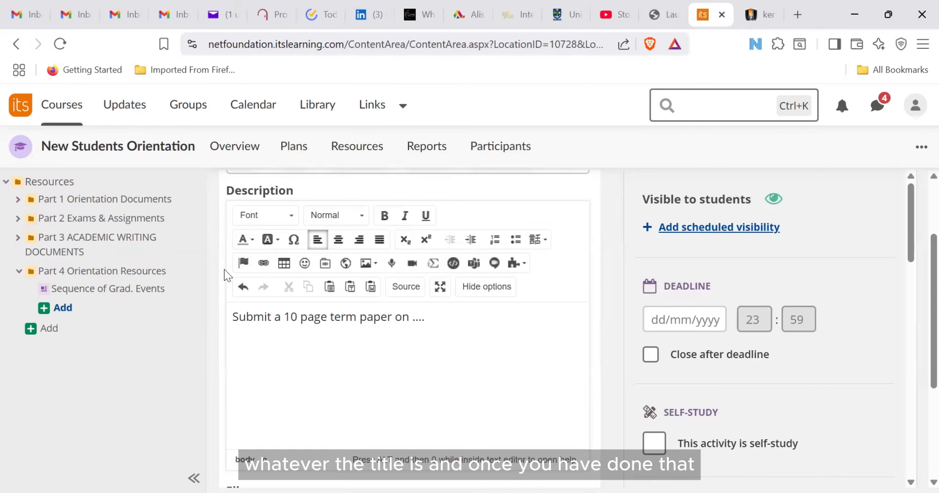
- Set the Term Paper assignment's deadline date to 20/08/2025
scroll(224, 275, down, 3)
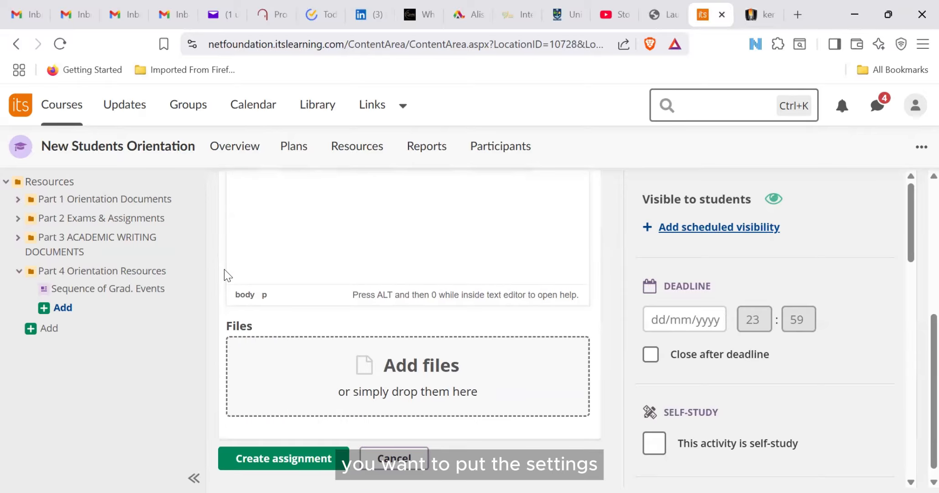
scroll(224, 275, up, 3)
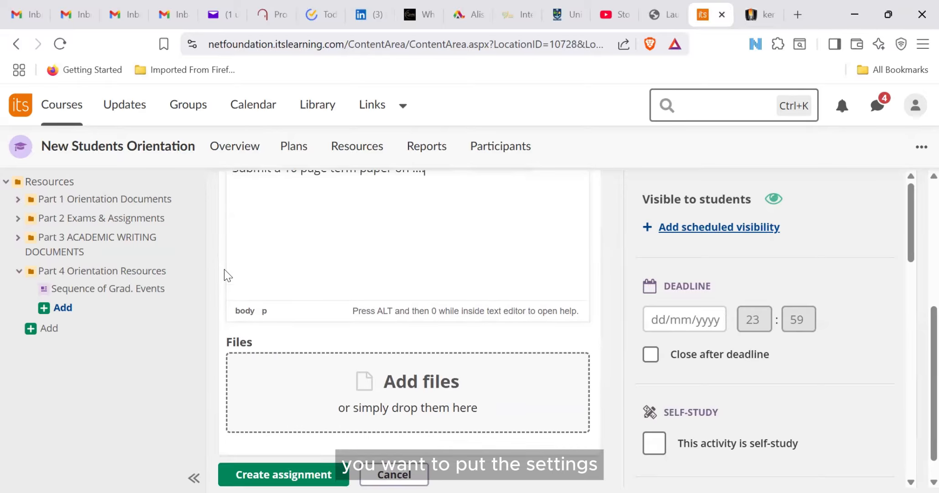
scroll(224, 275, up, 1)
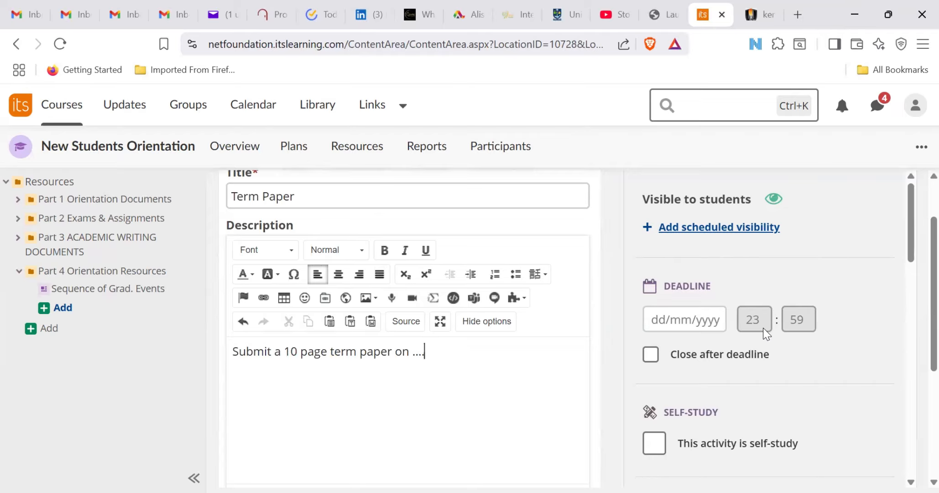
click(672, 322)
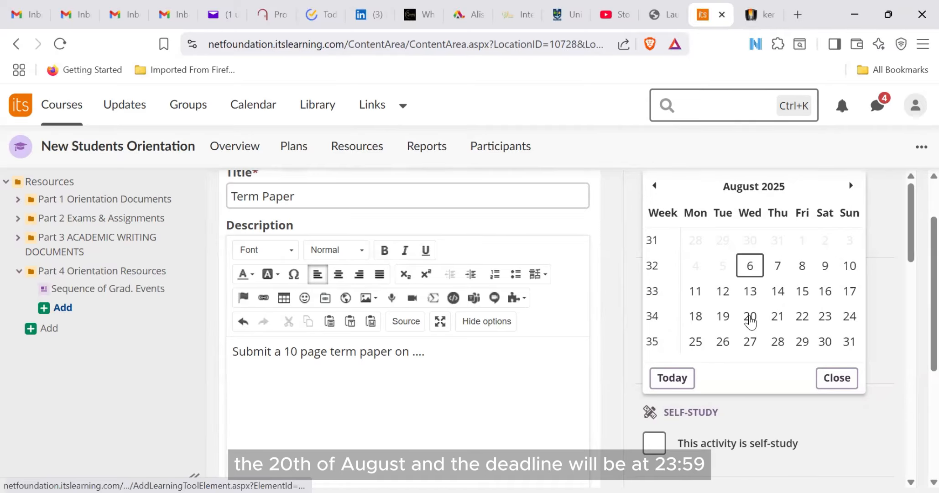
click(751, 321)
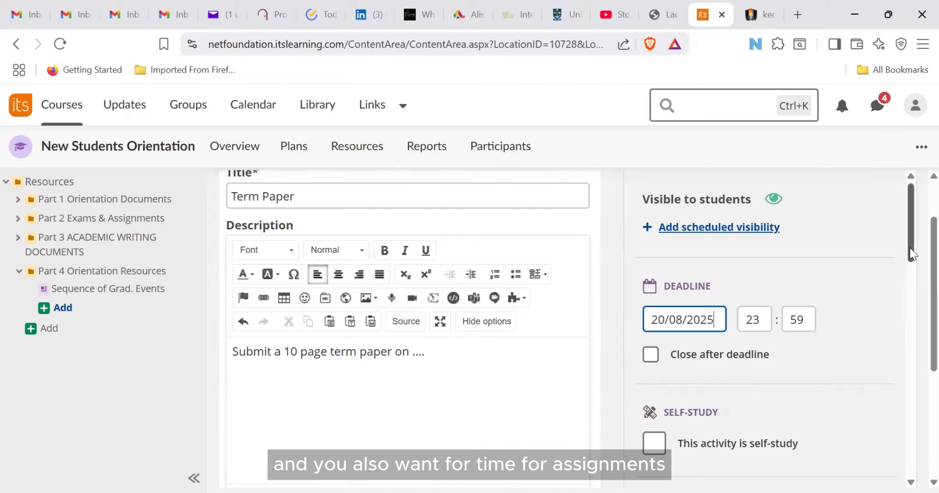
- Activate plagiarism control for the assignment and allow students to see the plagiarism report
double_click(901, 272)
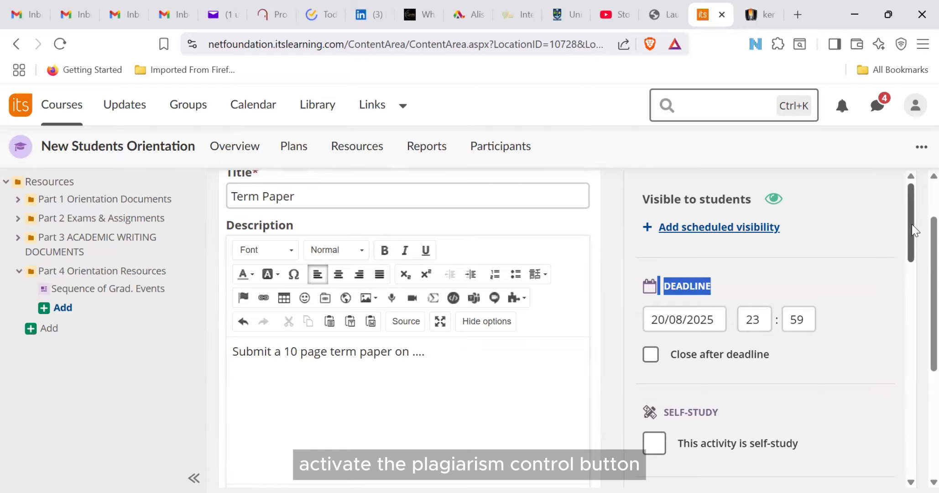
drag(909, 228, 910, 440)
mouse_move(651, 392)
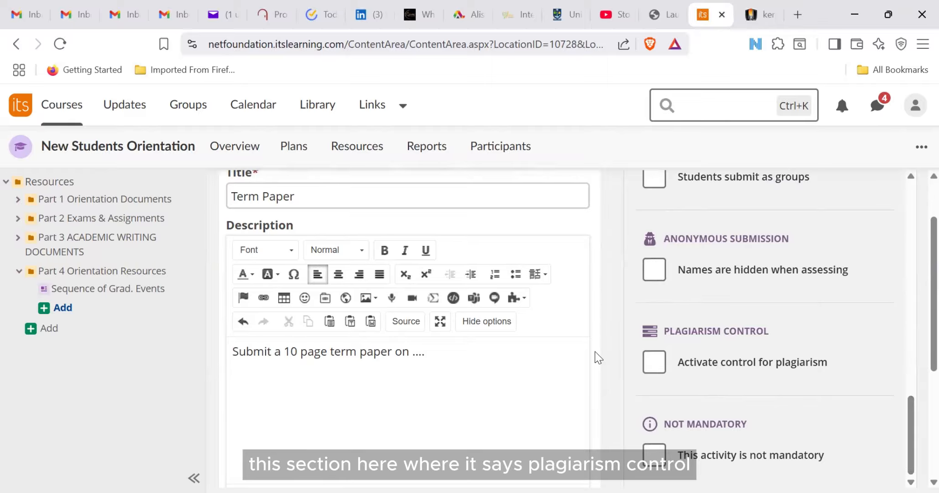
click(664, 365)
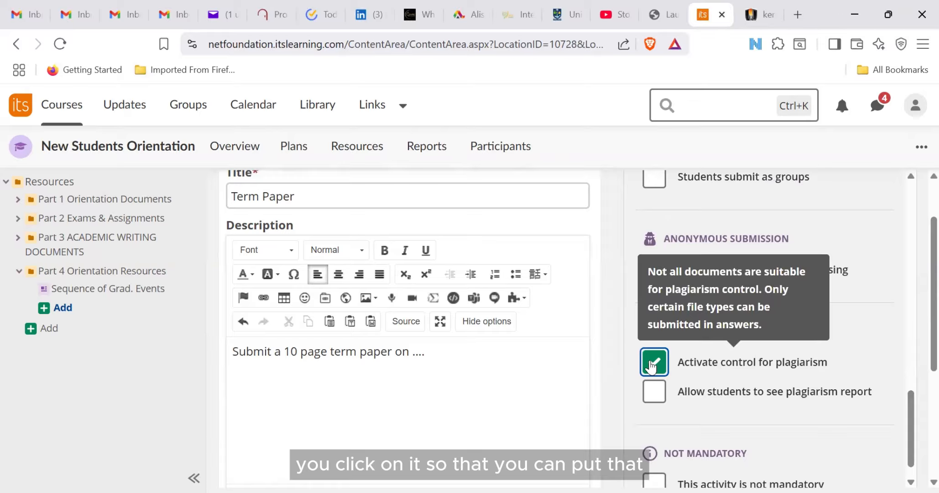
click(655, 398)
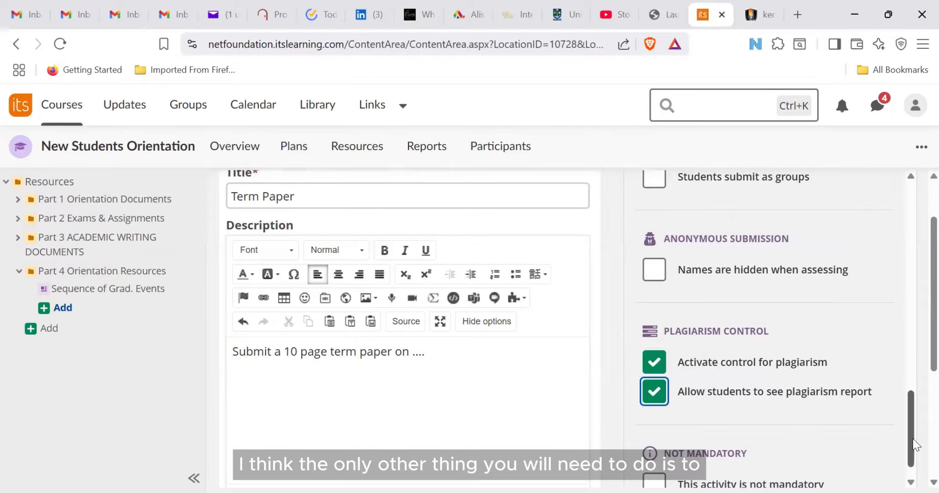
- Choose Score as the assignment's assessment scale and set the maximum score to 20
drag(913, 438, 890, 309)
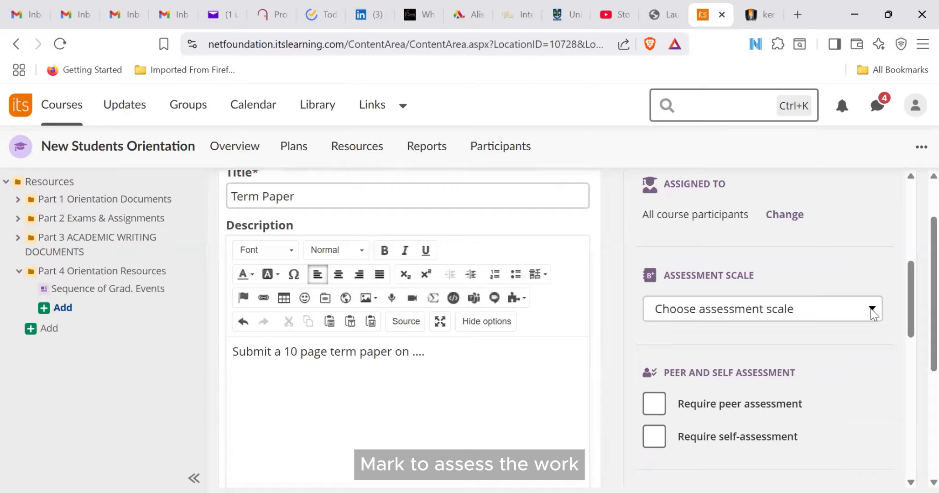
click(872, 310)
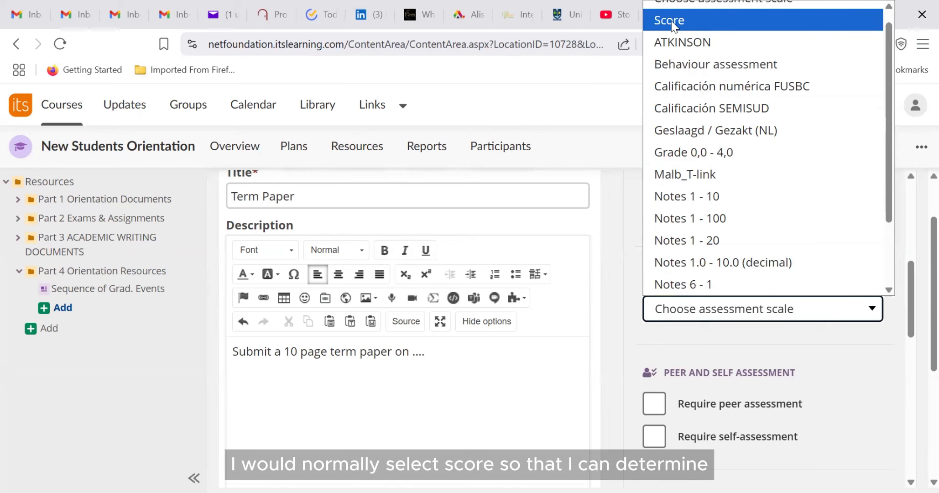
click(672, 24)
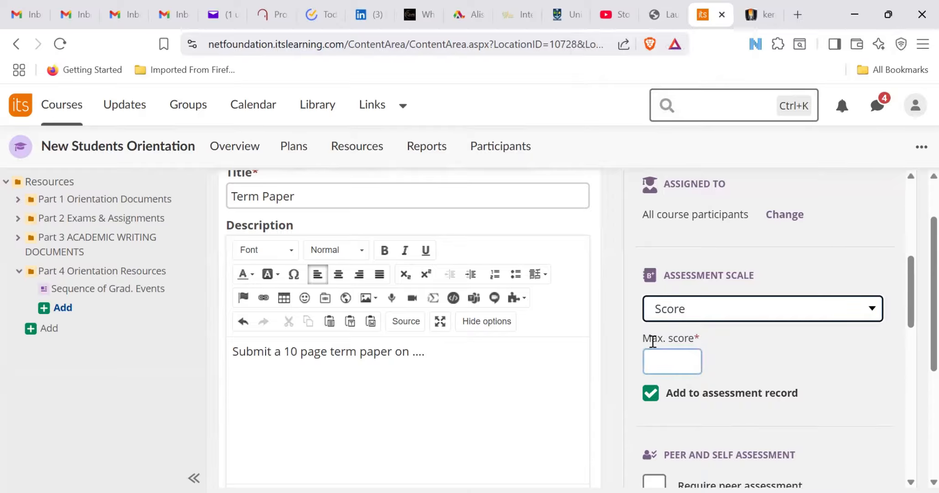
click(653, 358)
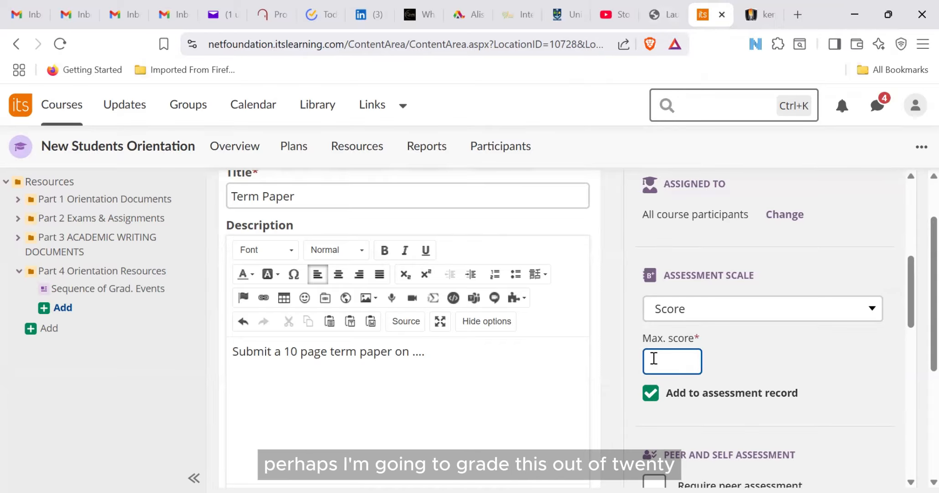
text(20)
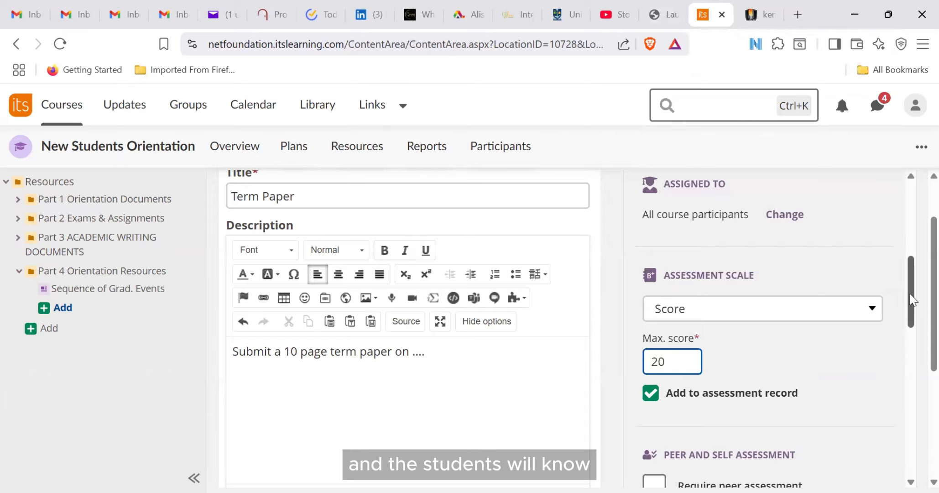
- Create the Term Paper assignment and open it from the Part 4 Orientation Resources folder
drag(910, 300, 909, 457)
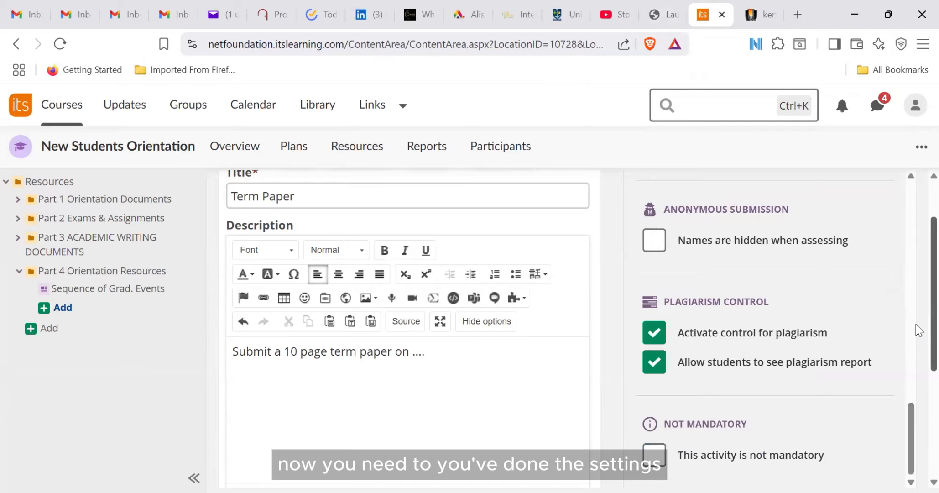
scroll(916, 330, down, 5)
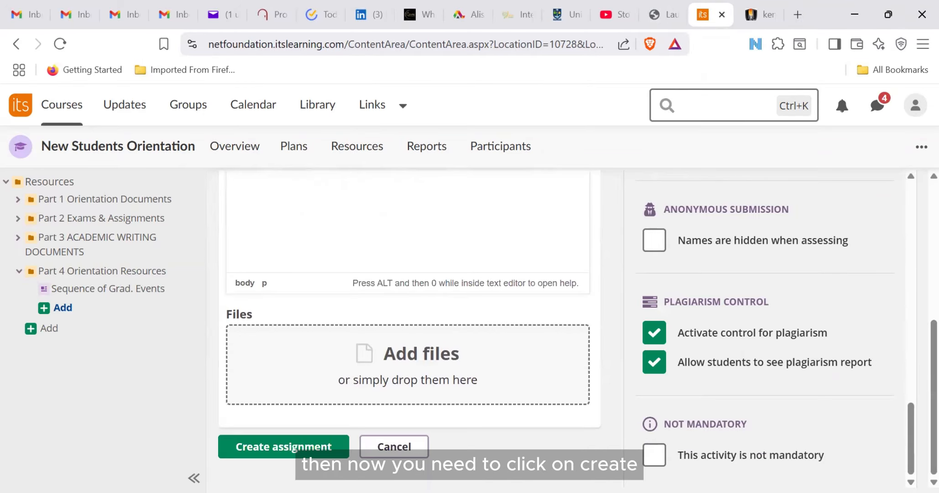
click(291, 447)
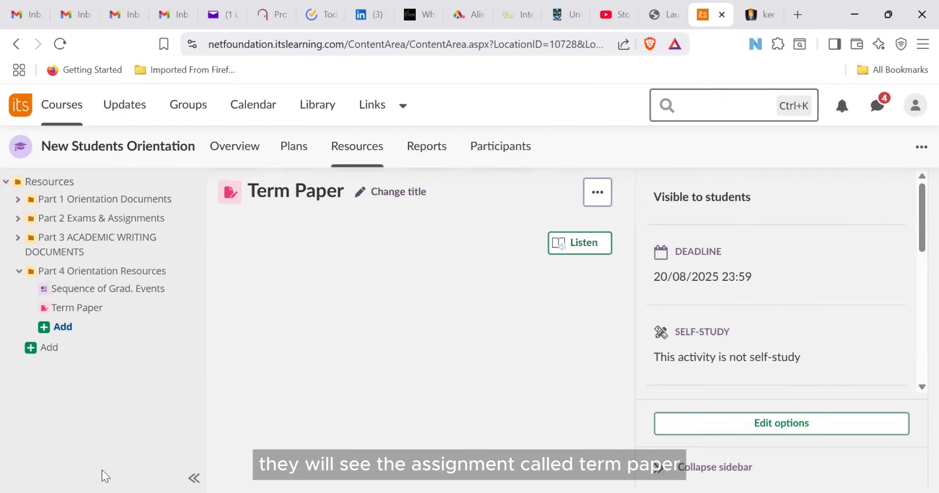
click(68, 315)
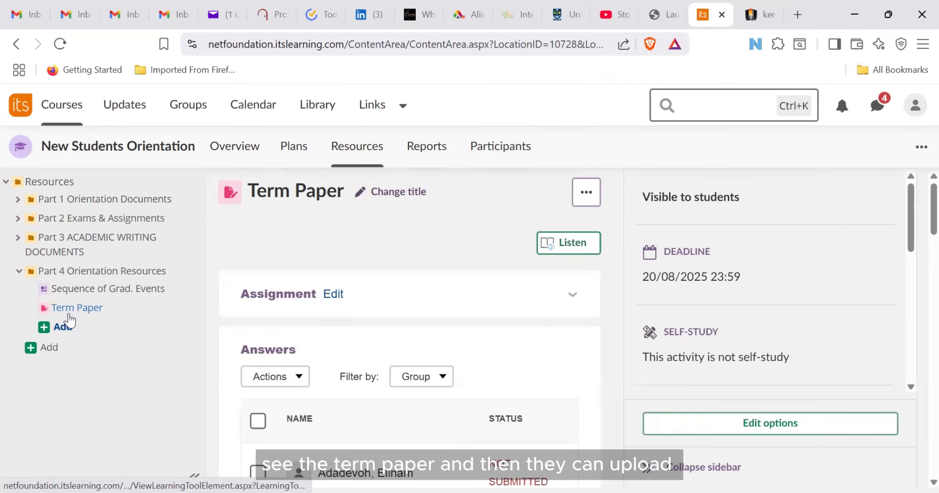